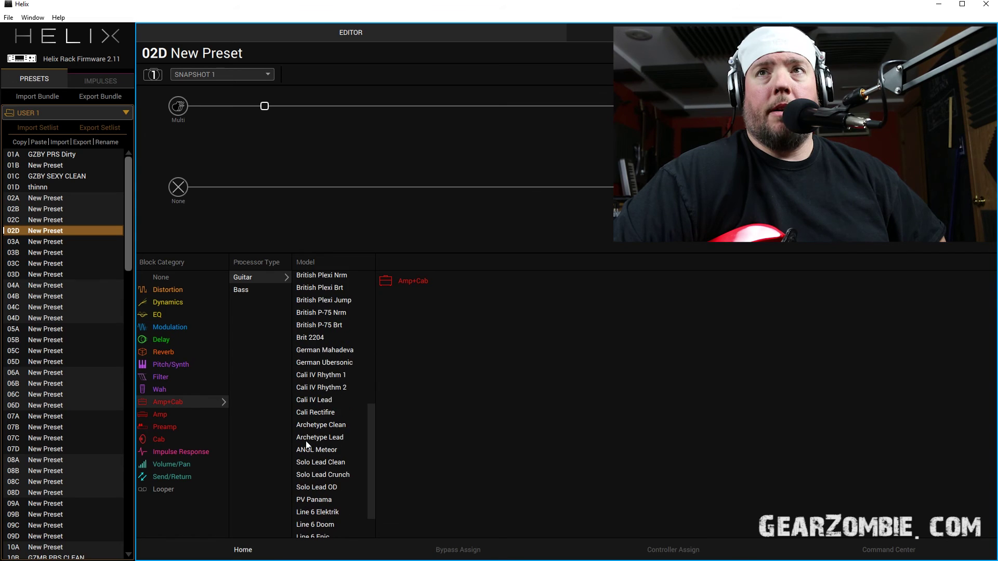
Add the guitar Cali Rectifire Amp+Cab model to preset 02D and move its block one slot further along the path.
scroll(307, 446, "down", 1)
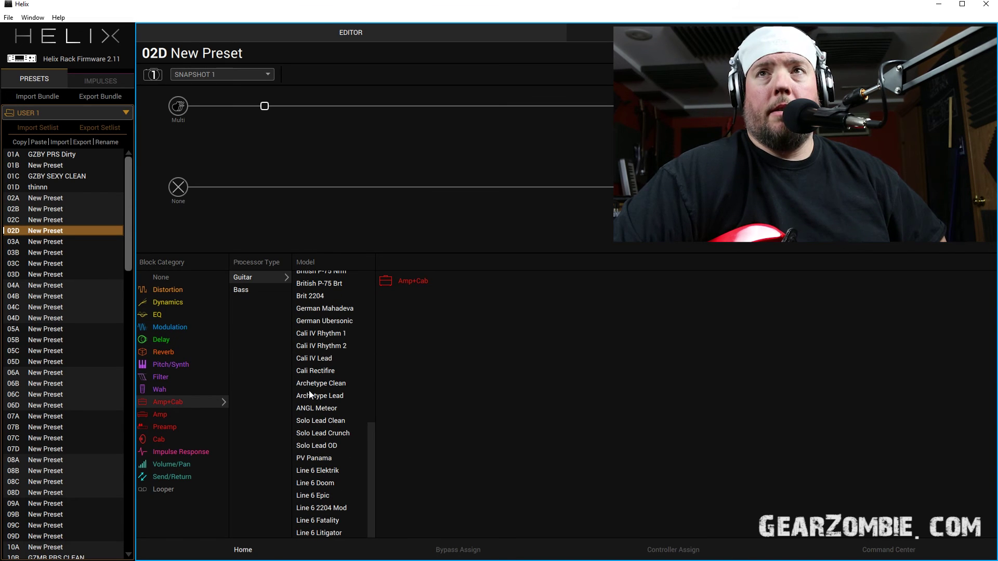
left_click(312, 374)
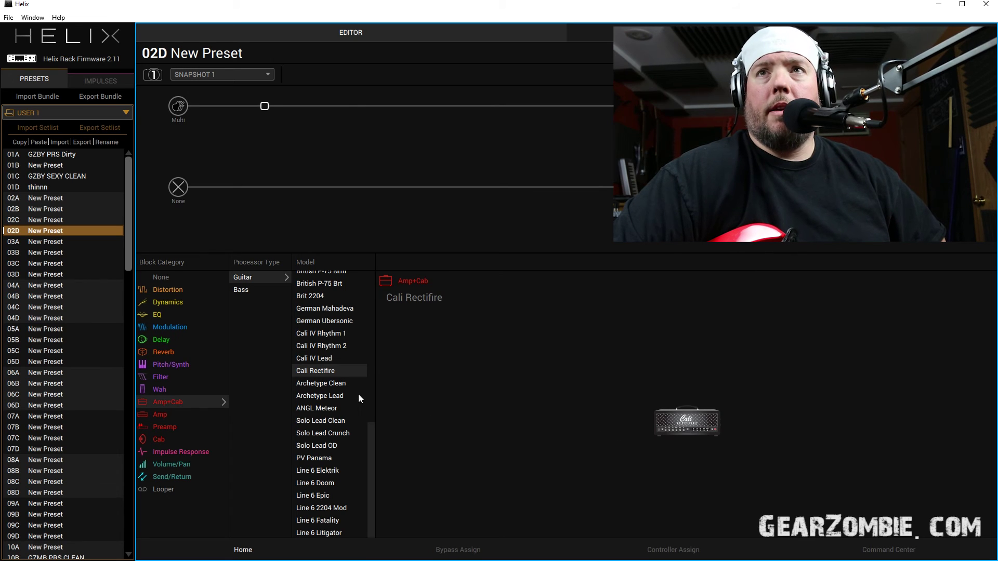
left_click(324, 370)
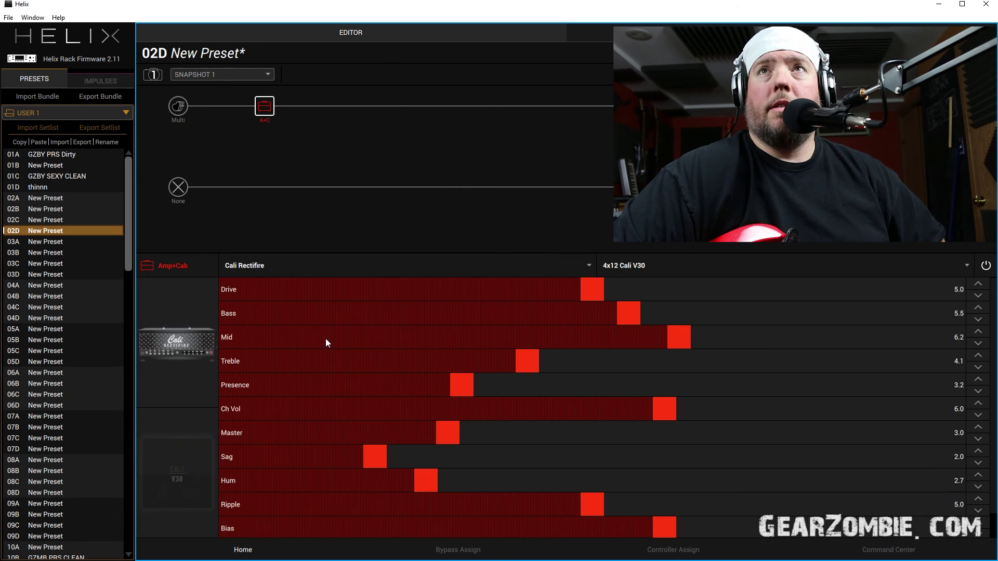
left_click_drag(268, 112, 420, 120)
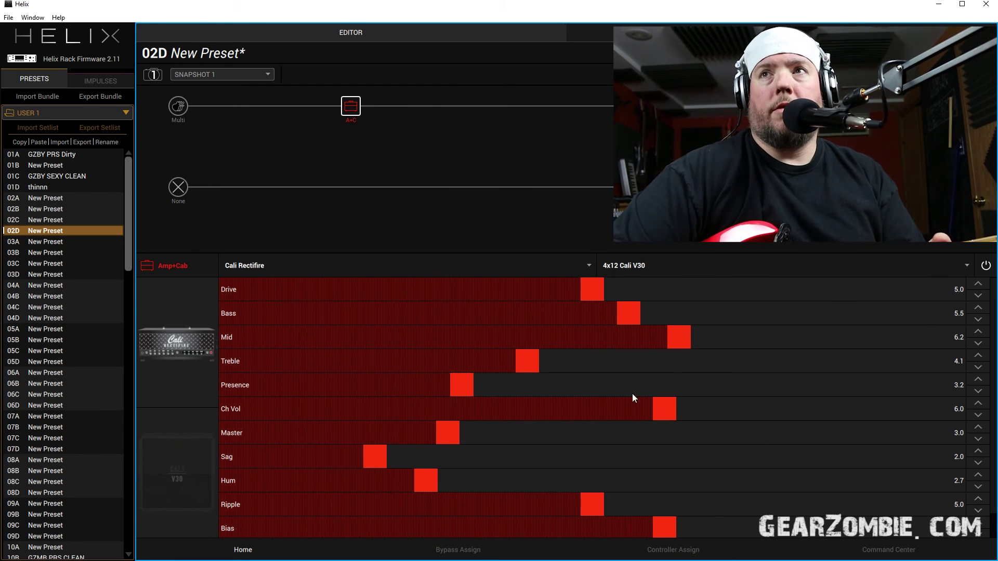
Set the Cali Rectifire's Presence to 5.7, Treble to 5.5, Master to 4.9 and Ch Vol to 6.7.
left_click(645, 385)
left_click(629, 366)
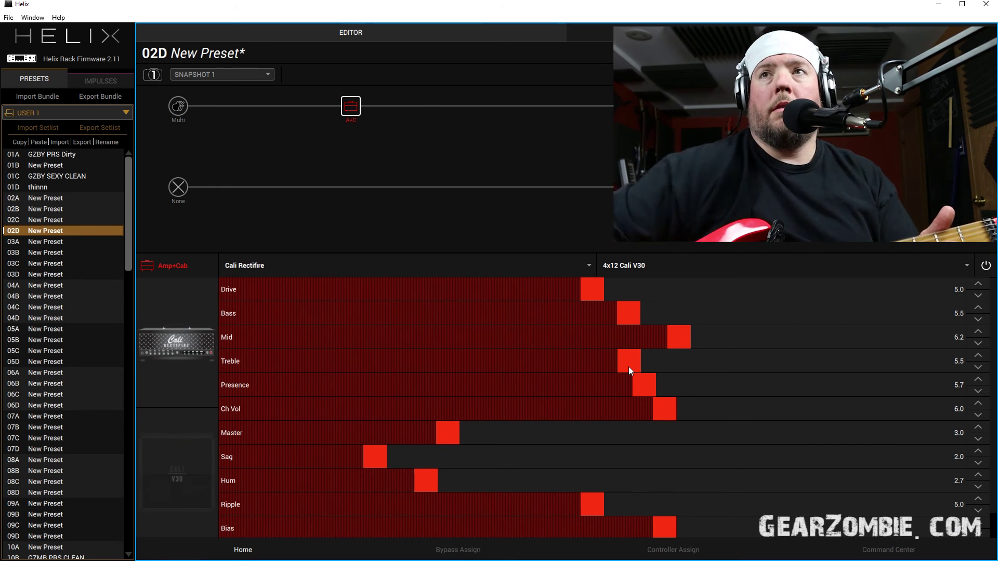
left_click(585, 433)
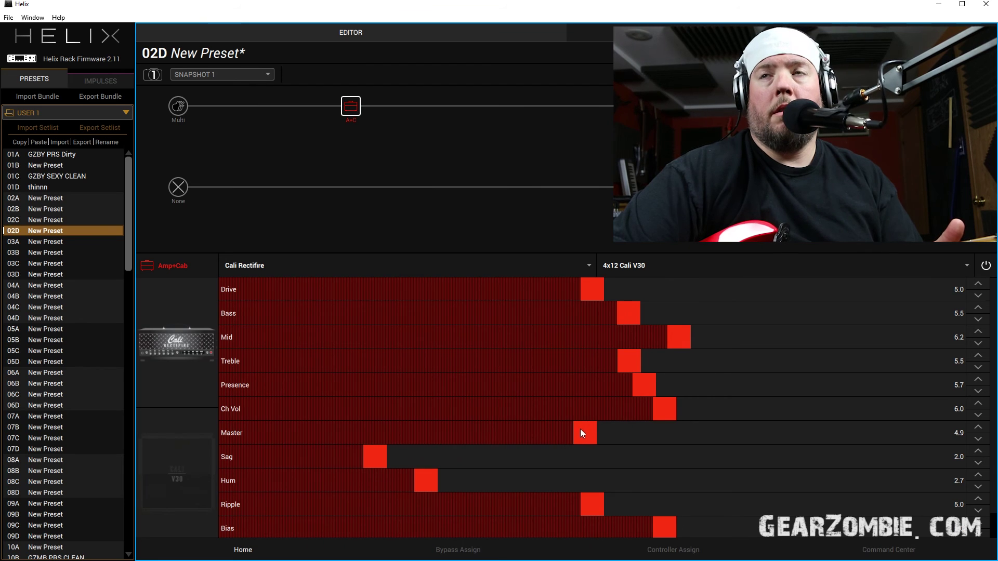
left_click(697, 409)
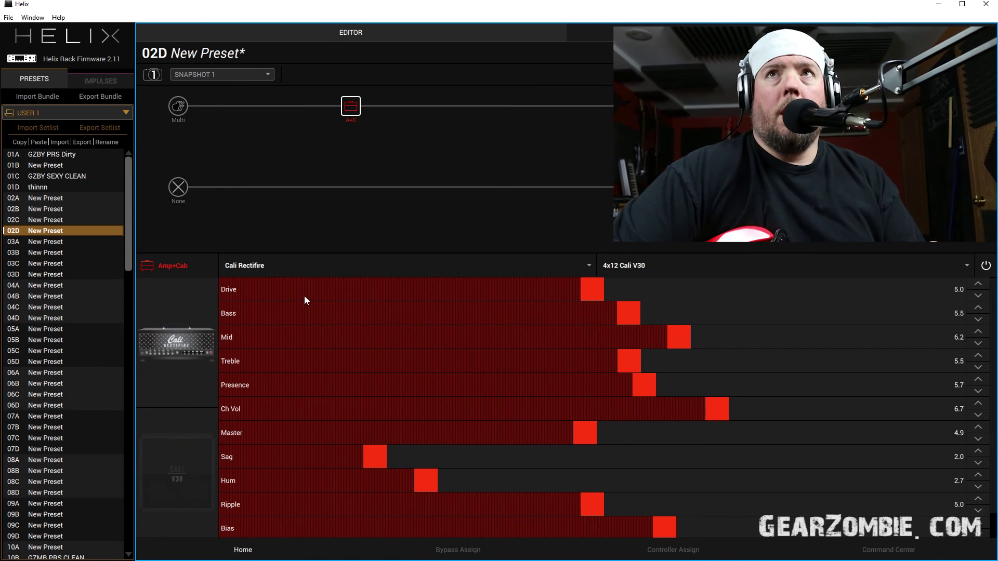
Insert a mono Hard Gate dynamics block in the empty slot before the Amp+Cab block.
left_click(264, 106)
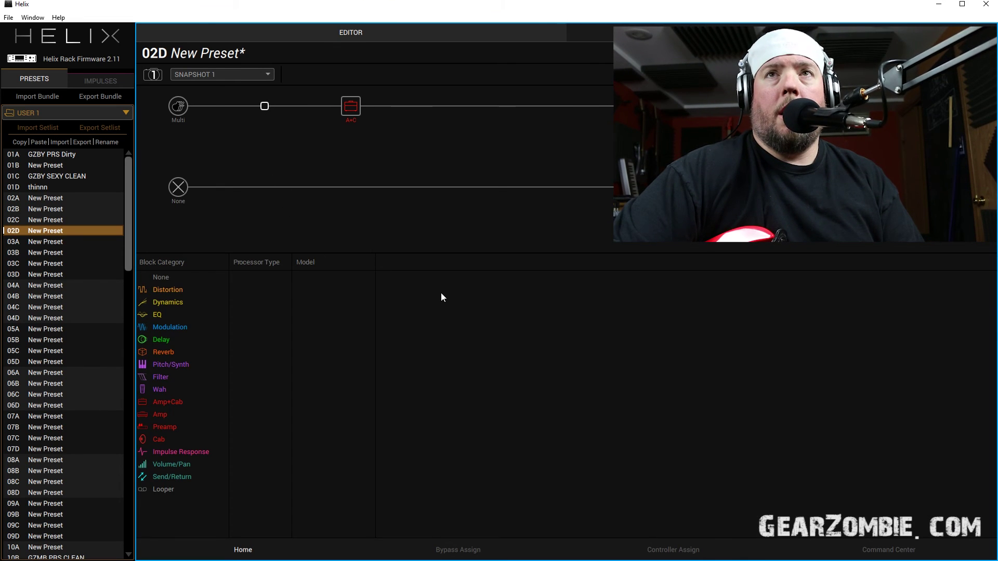
mouse_move(200, 307)
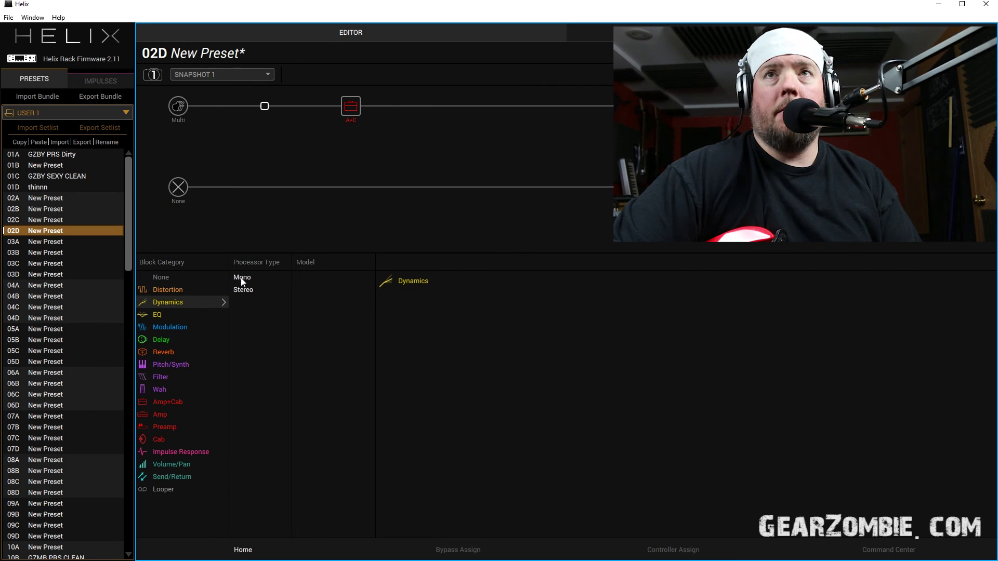
mouse_move(241, 278)
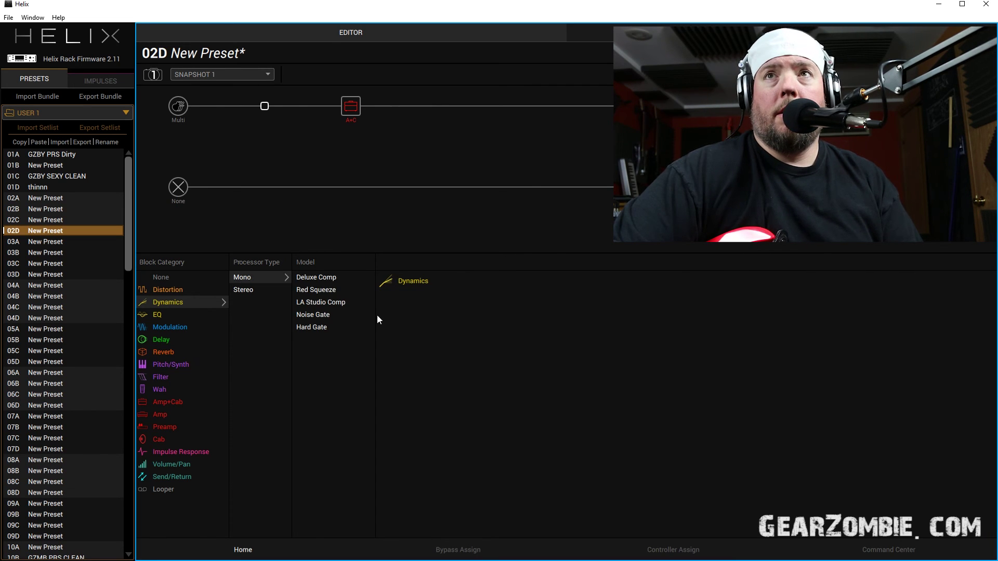
left_click(315, 328)
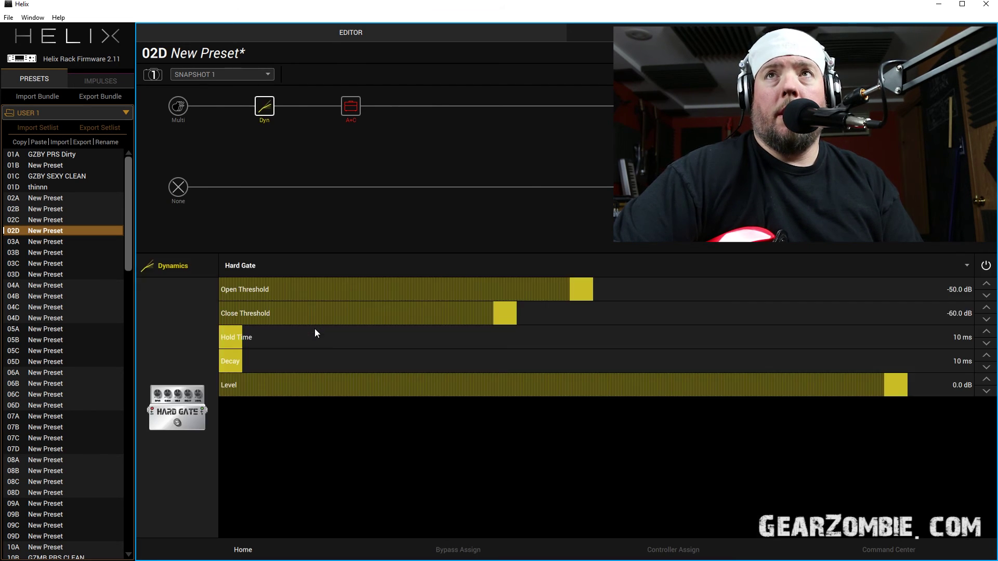
Set the Hard Gate's Open Threshold to -44.3 dB, Close Threshold to -45.5 dB and Decay to 122 ms.
left_click(595, 320)
left_click(625, 292)
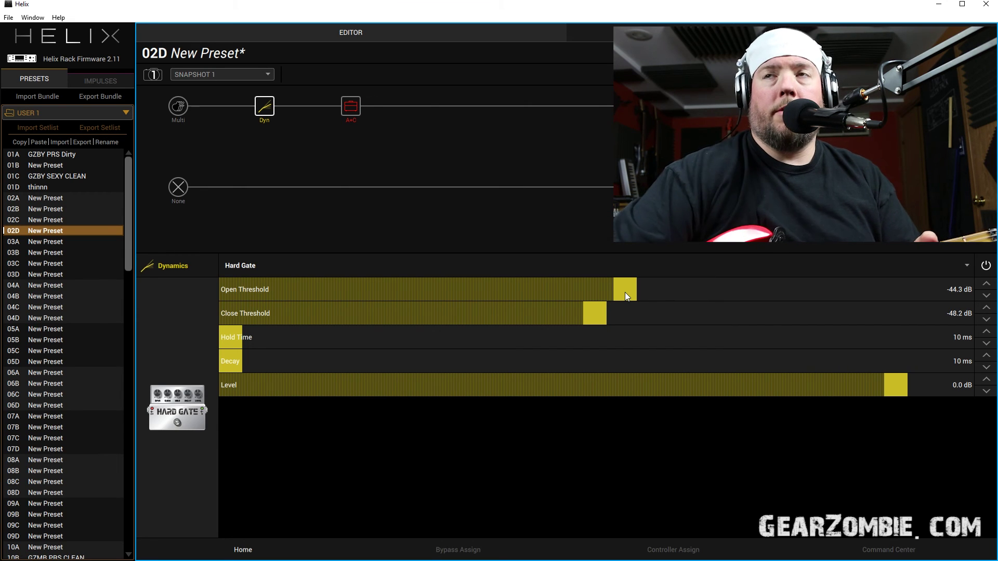
left_click(616, 314)
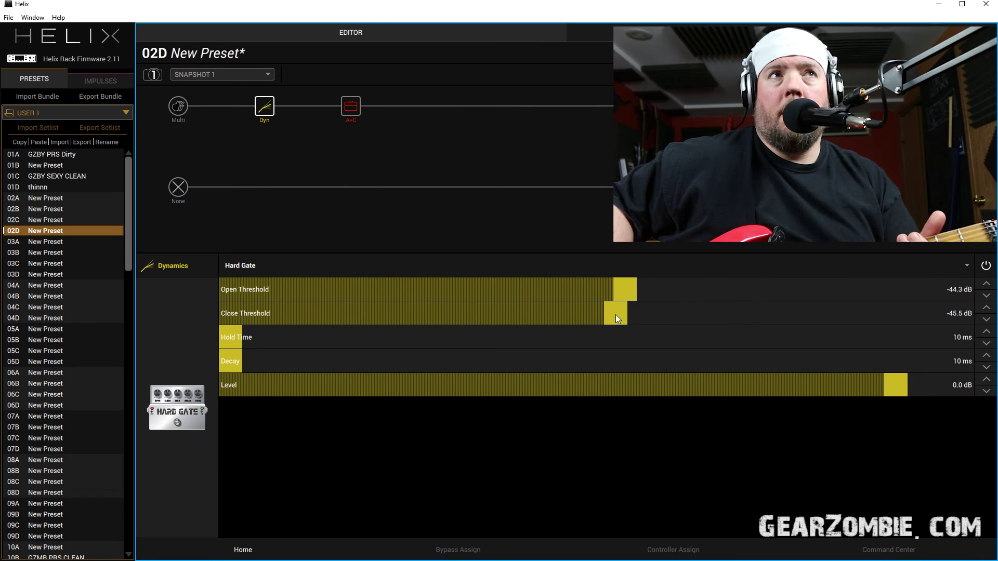
left_click(253, 364)
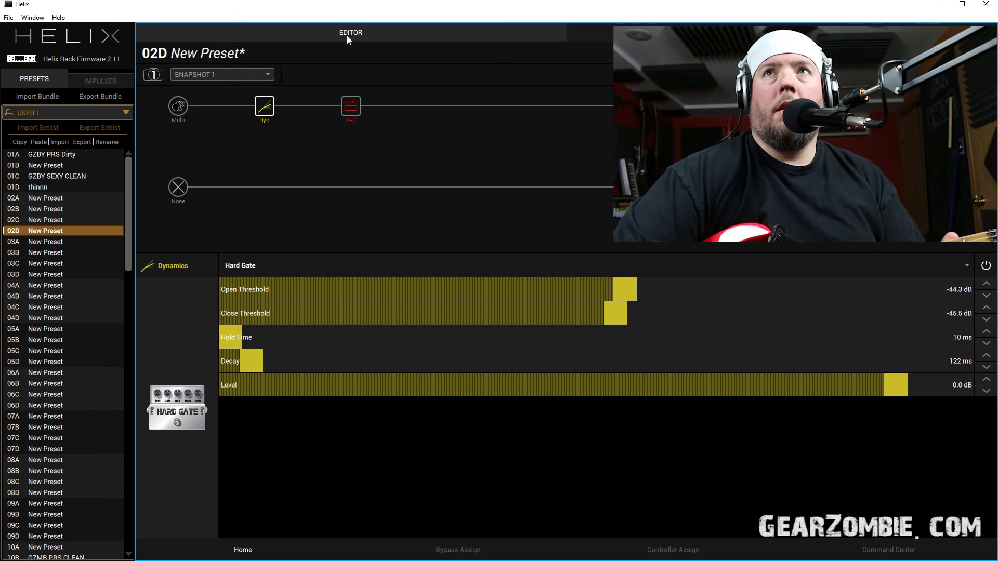
Bring up the settings of the 4x12 Cali V30 cabinet in the Amp+Cab block.
left_click(350, 106)
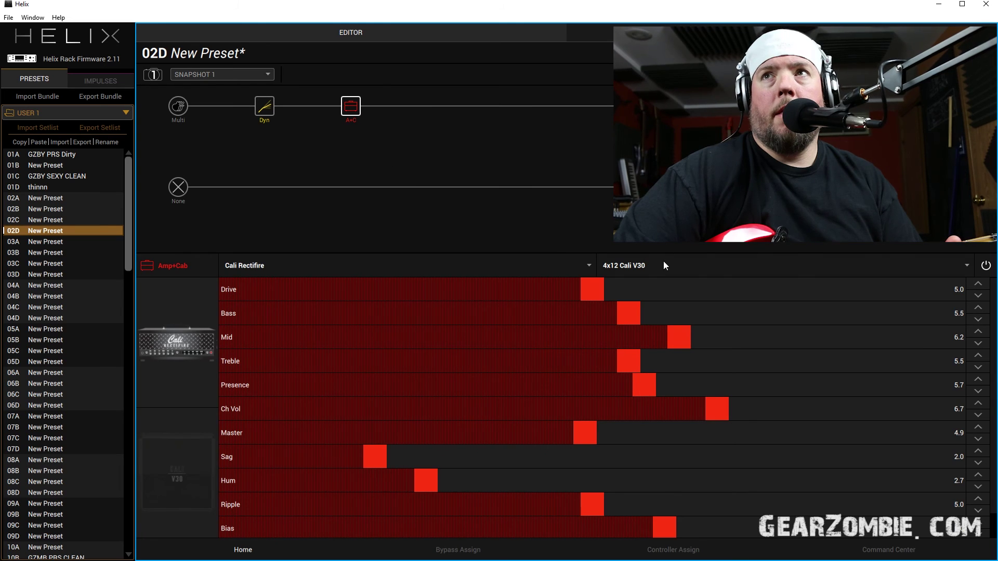
left_click(648, 263)
left_click(178, 470)
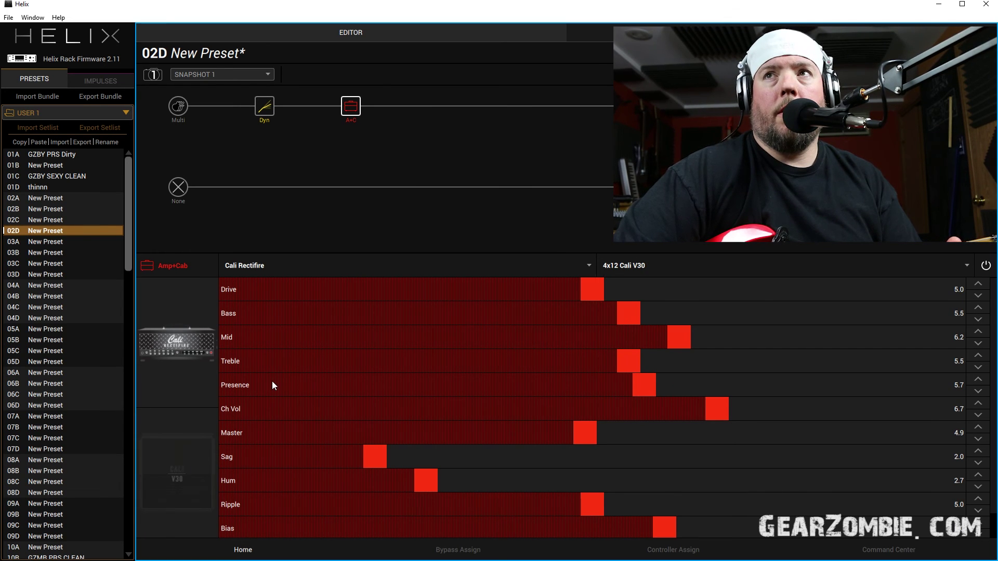
left_click(167, 477)
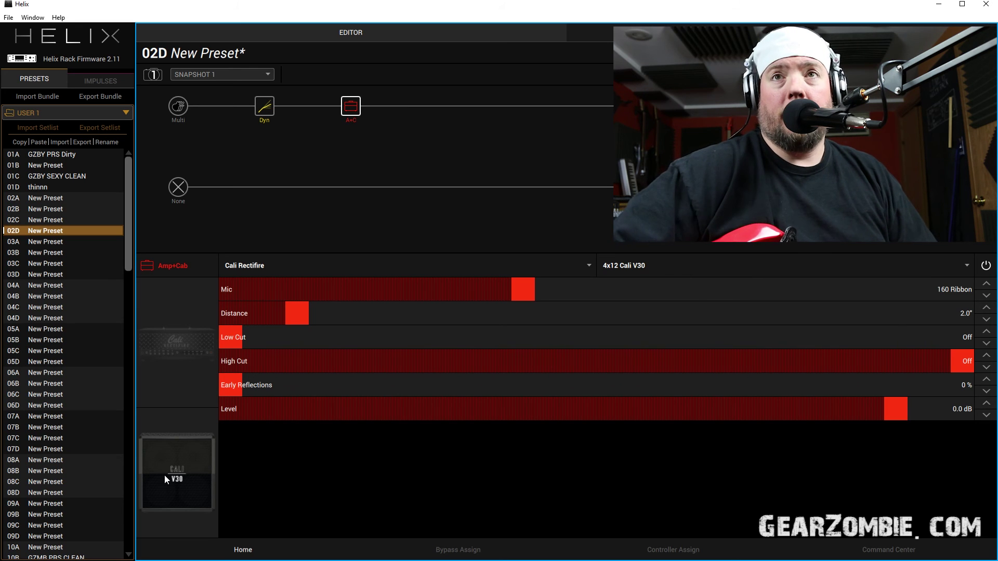
left_click(164, 475)
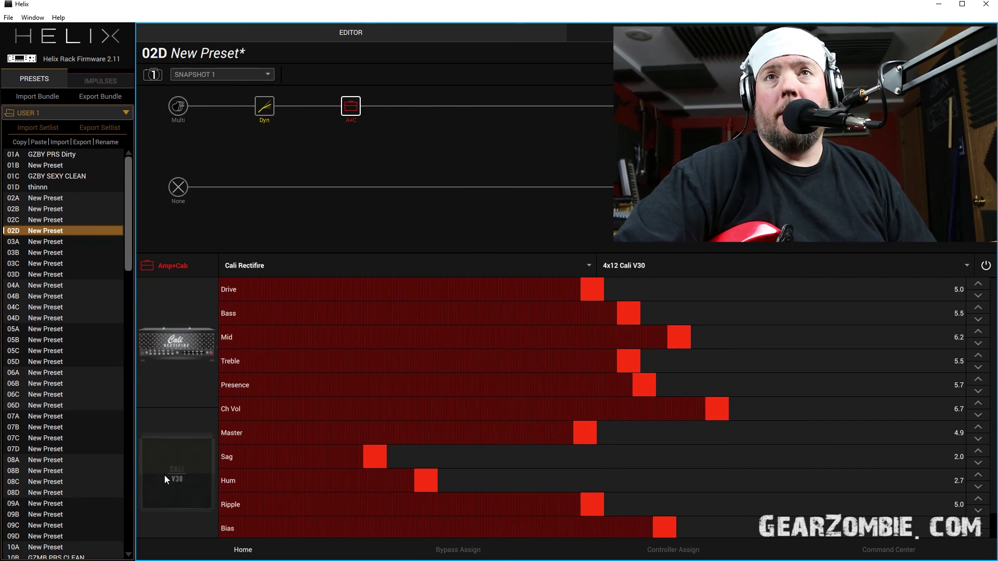
left_click(164, 475)
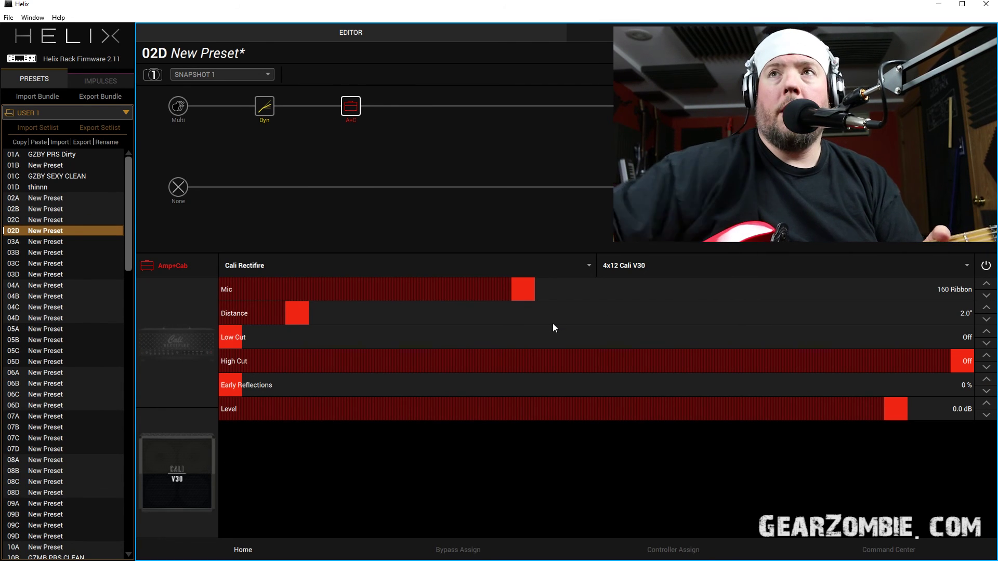
Try the 4038 Ribbon, 414, 84, 67 and 87 Cond, and 112 and 12 Dynamic mics on the cabinet.
left_click(548, 285)
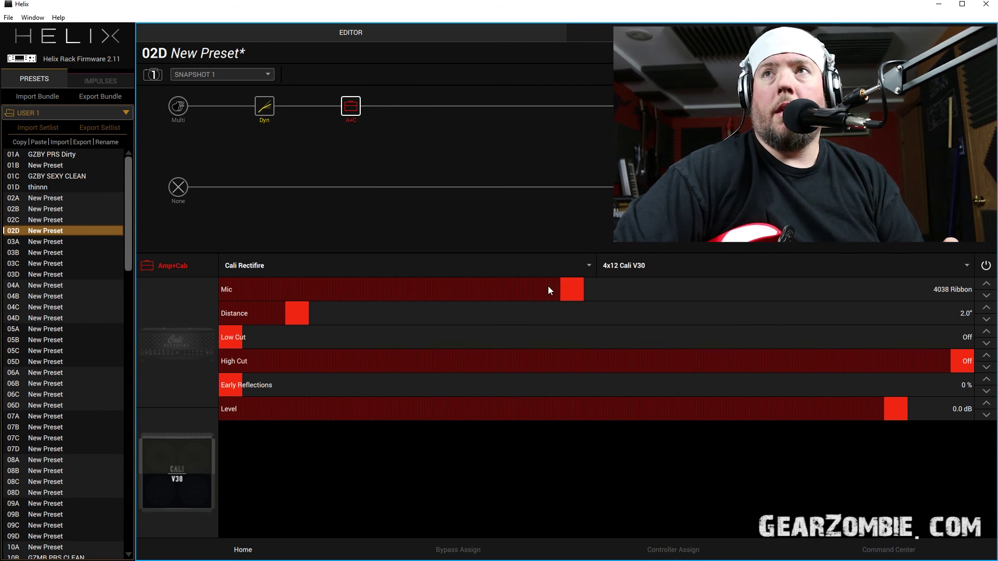
left_click(602, 290)
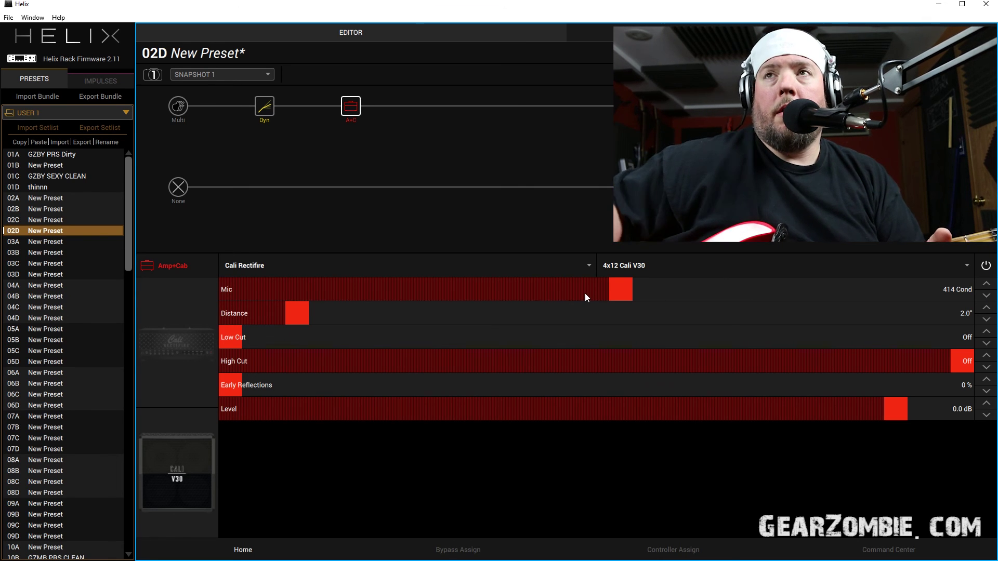
left_click(649, 291)
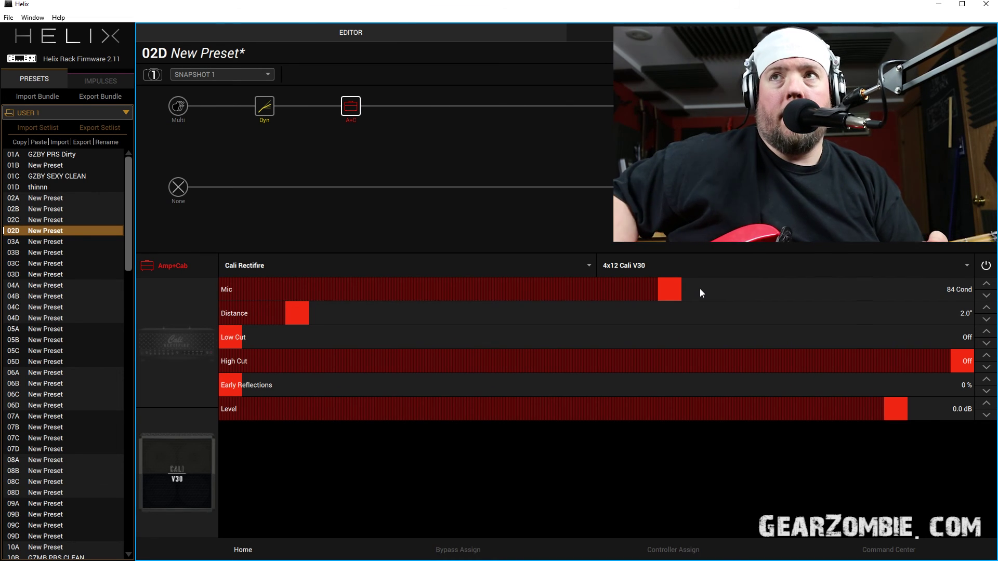
scroll(701, 290, "up", 1)
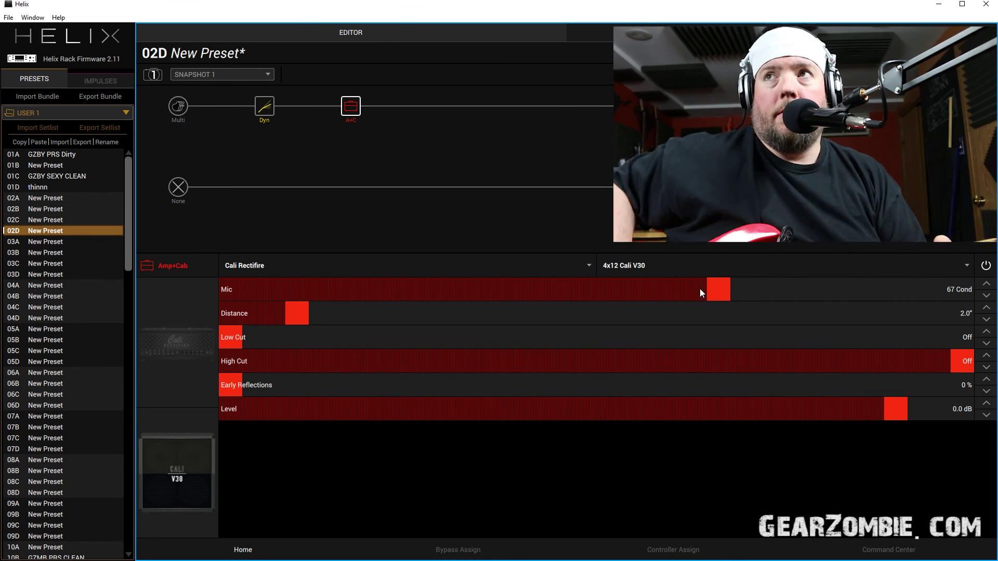
left_click_drag(700, 293, 755, 297)
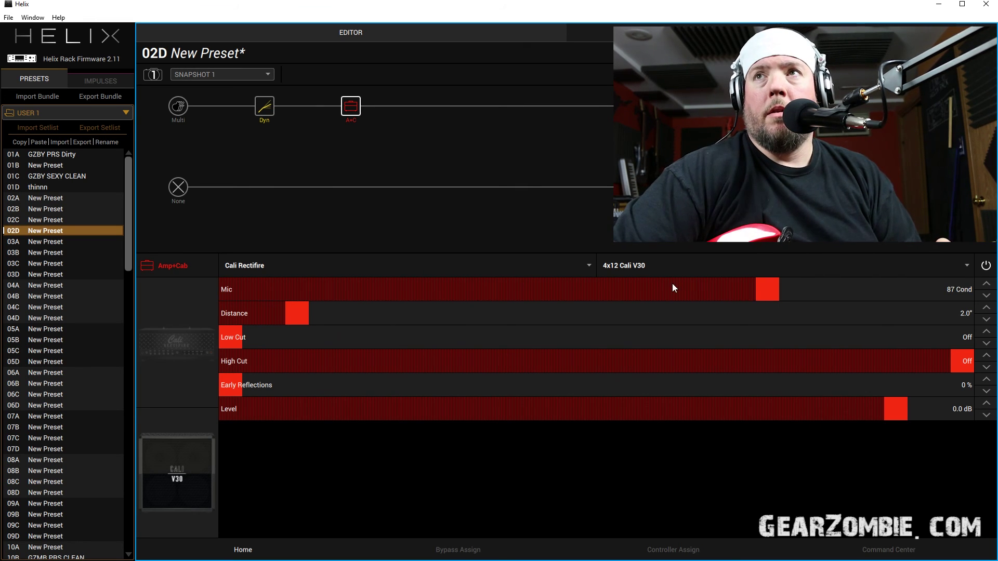
left_click_drag(656, 293, 843, 292)
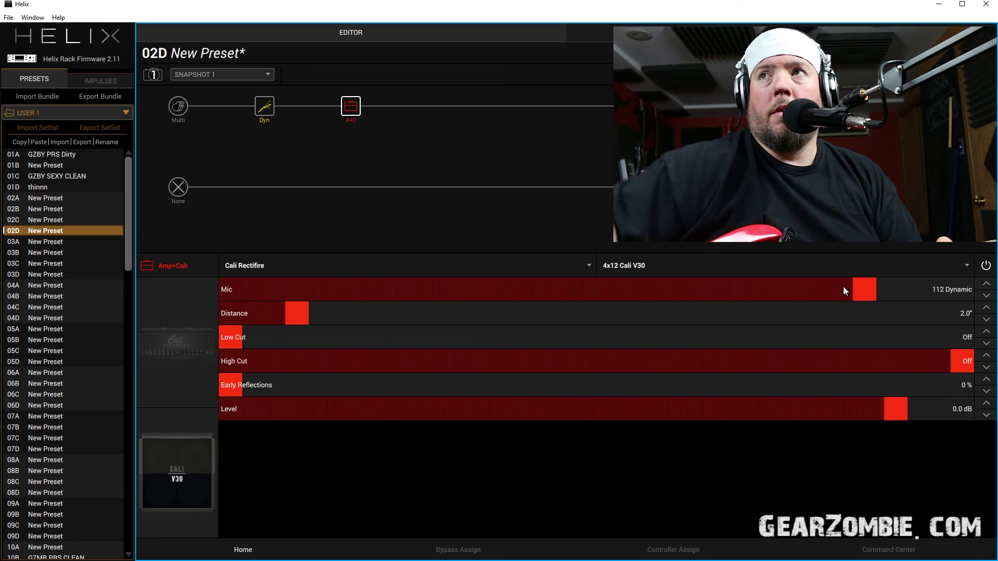
left_click_drag(858, 289, 896, 291)
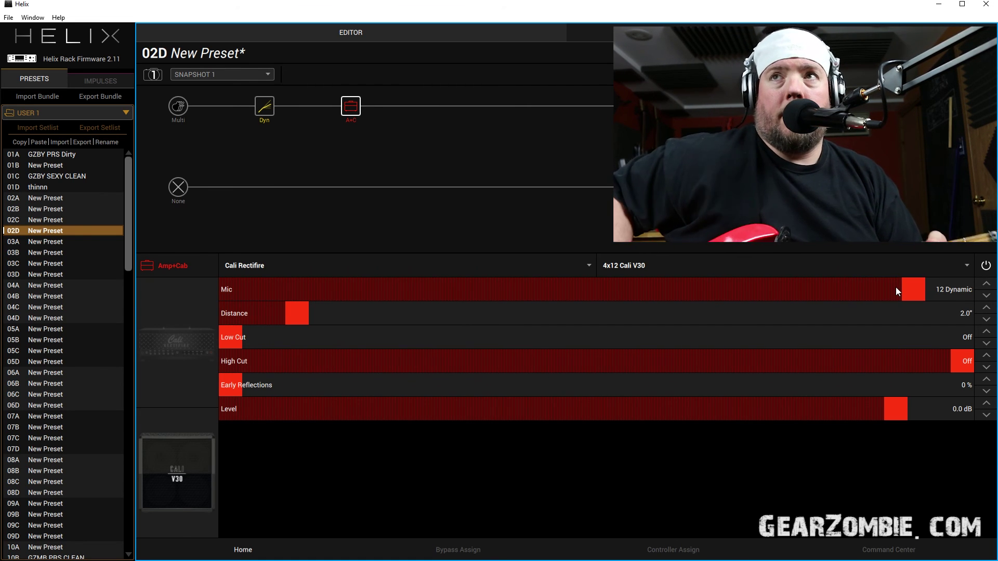
Compare the 57, 409 and 421 Dynamic and 414 Cond mics, and set the cabinet's mic to 84 Cond.
left_click(232, 295)
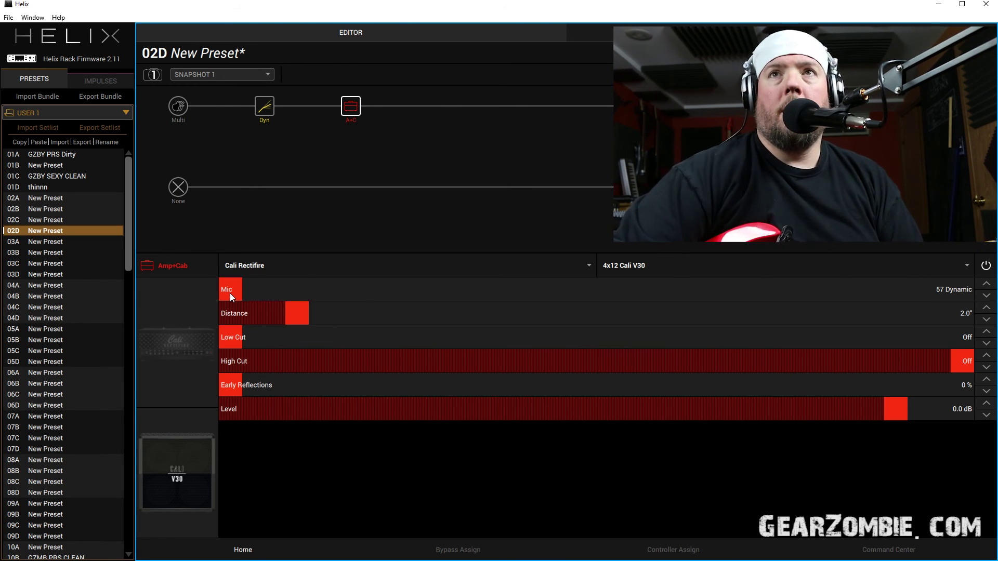
left_click(267, 291)
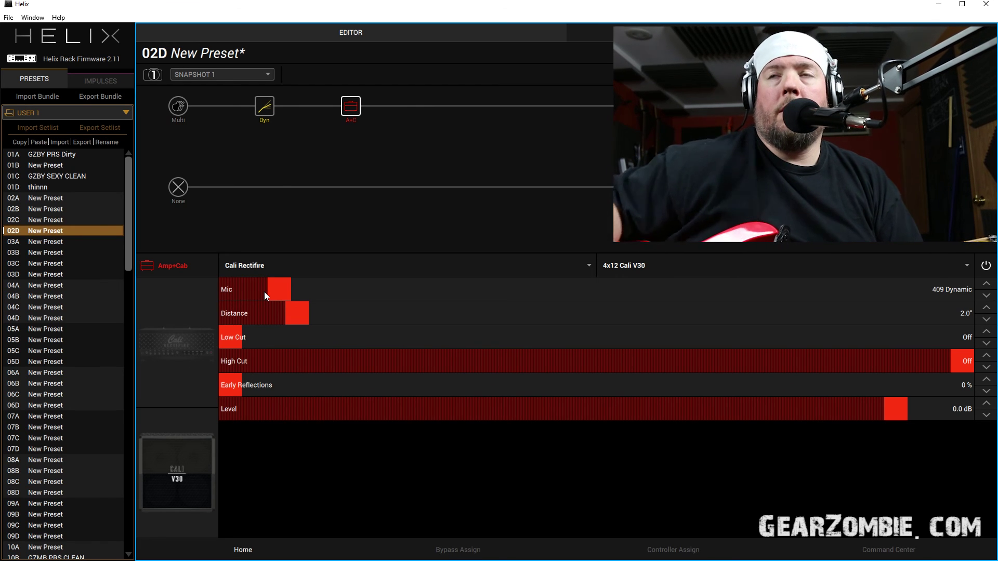
left_click(322, 293)
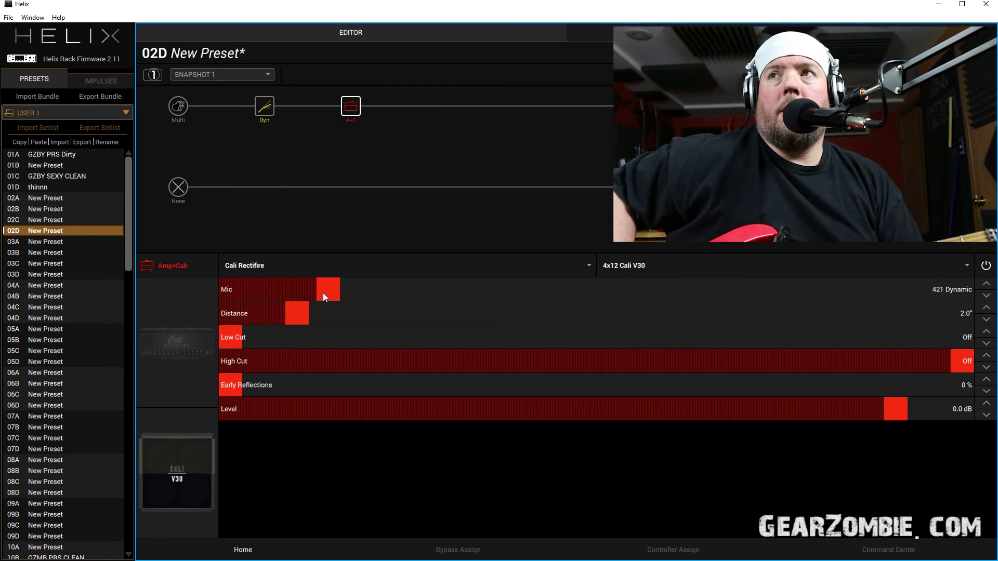
left_click(619, 296)
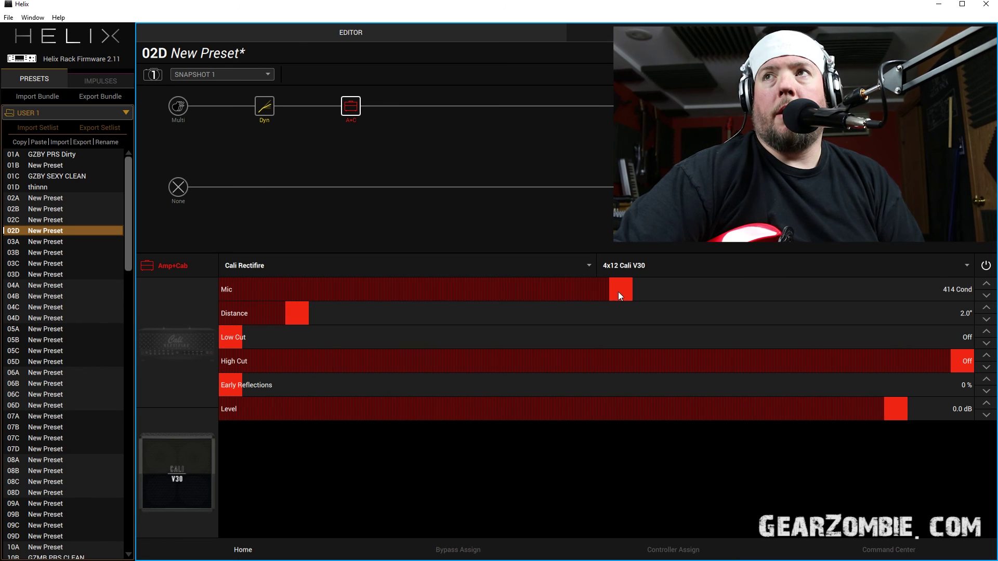
left_click(657, 288)
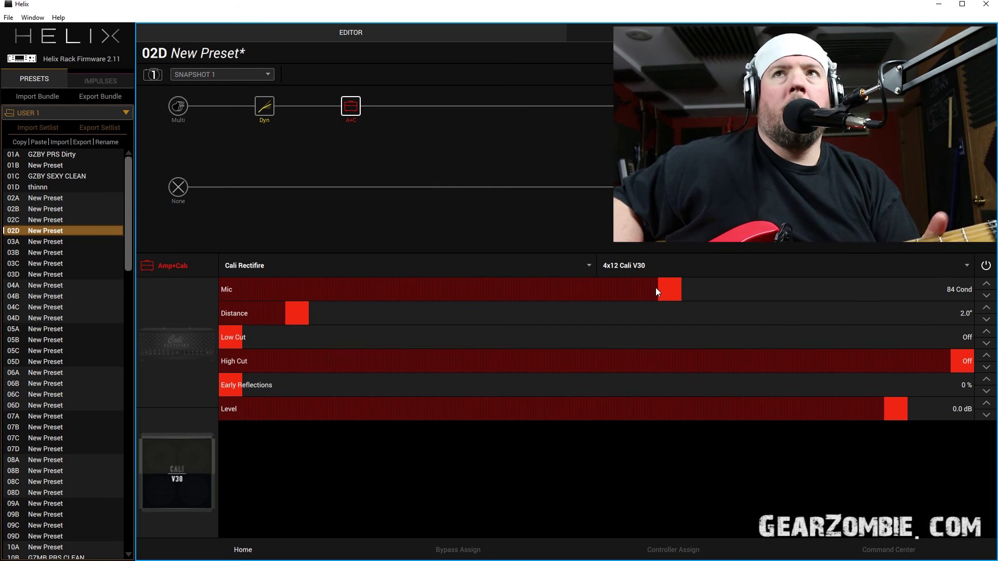
Move the Amp+Cab block one more slot along the path and set the amp's Treble to 6.1.
mouse_move(352, 113)
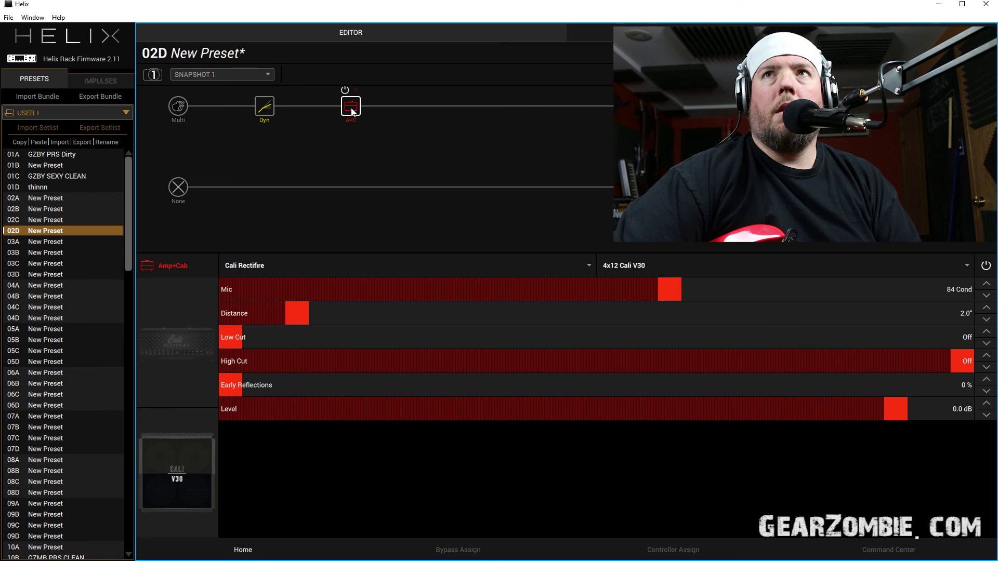
mouse_move(351, 110)
left_mouse_down()
mouse_move(495, 106)
mouse_move(448, 104)
left_mouse_up()
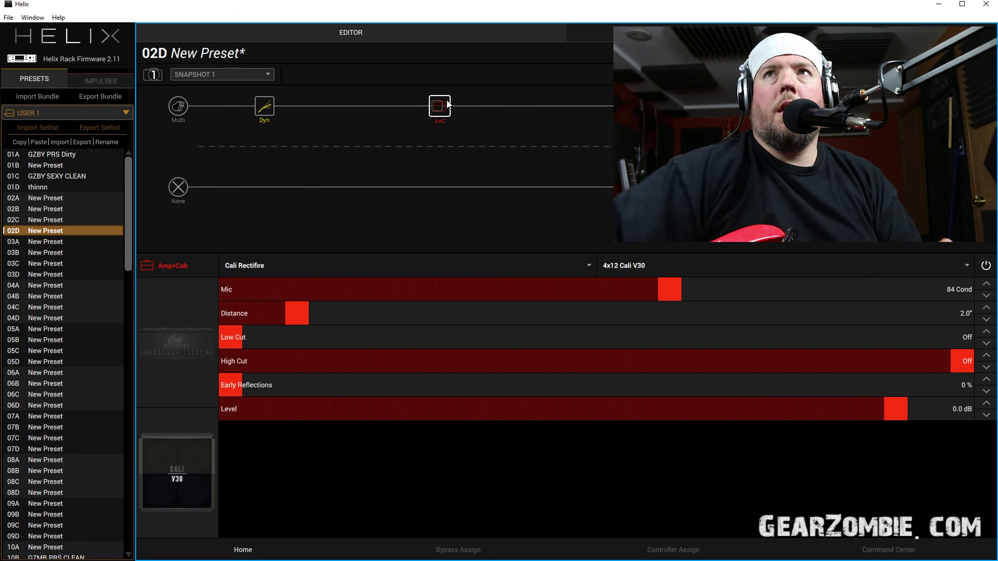
left_click(446, 106)
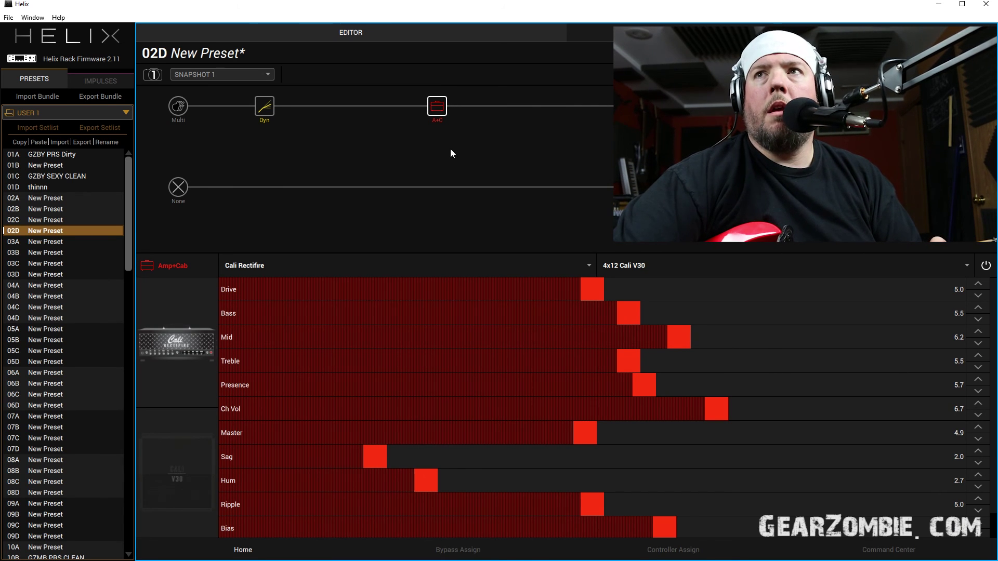
left_click(674, 358)
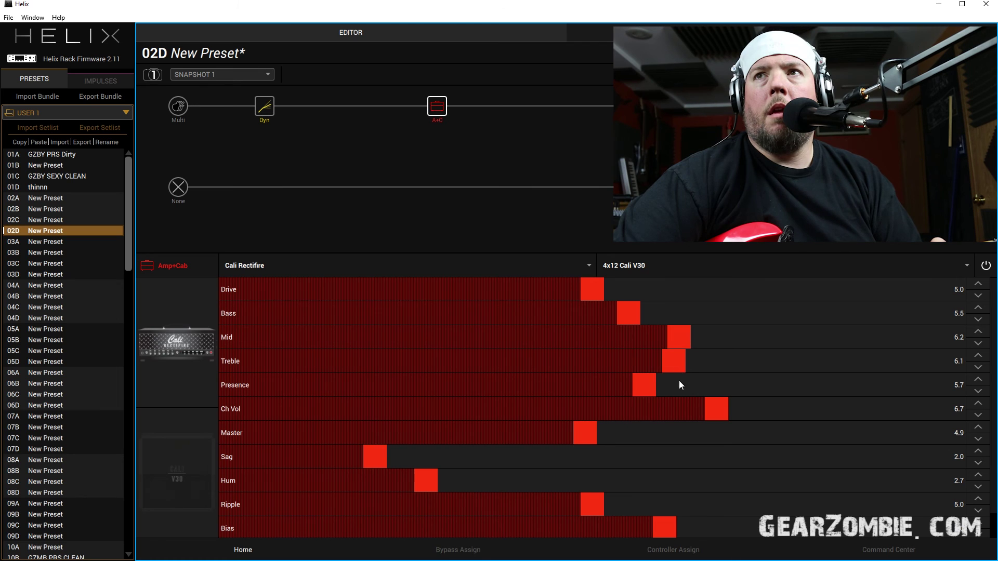
Try the amp's Presence at 6.2, settle it at 5.3, and set the Treble to 5.6.
left_click(676, 380)
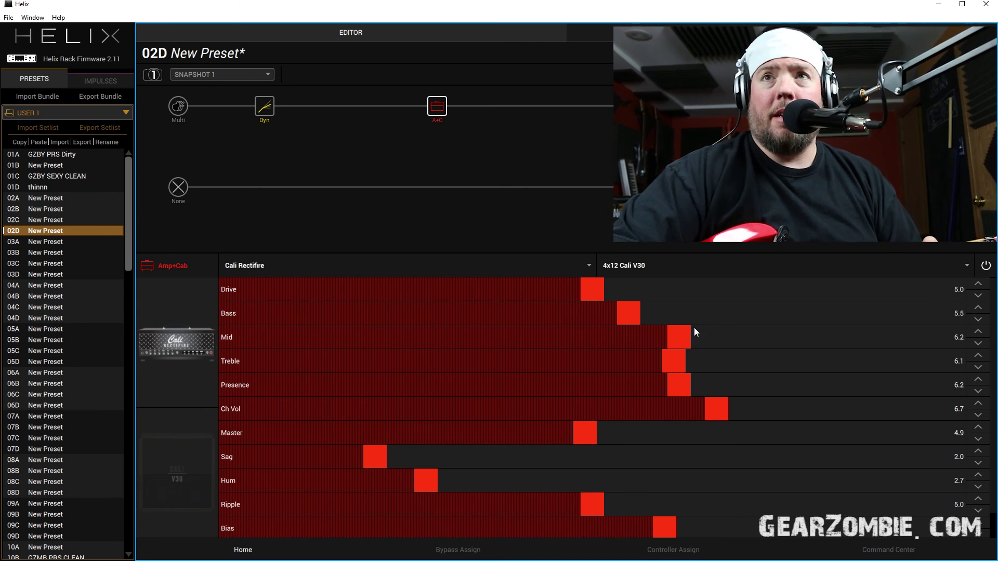
left_click(650, 391)
left_click(619, 393)
left_click(634, 361)
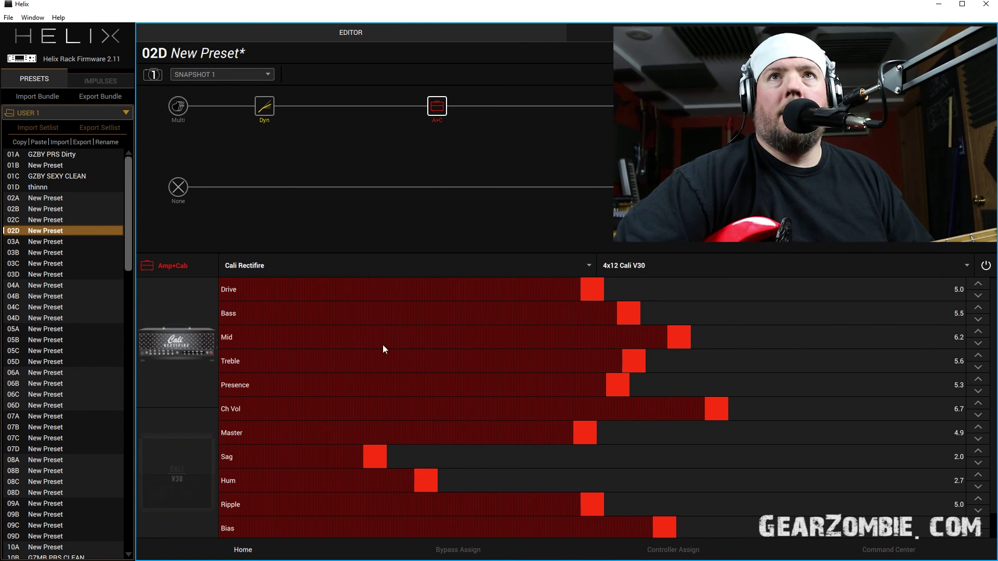
Rename preset 02D as GZ Recto.
left_click(54, 232)
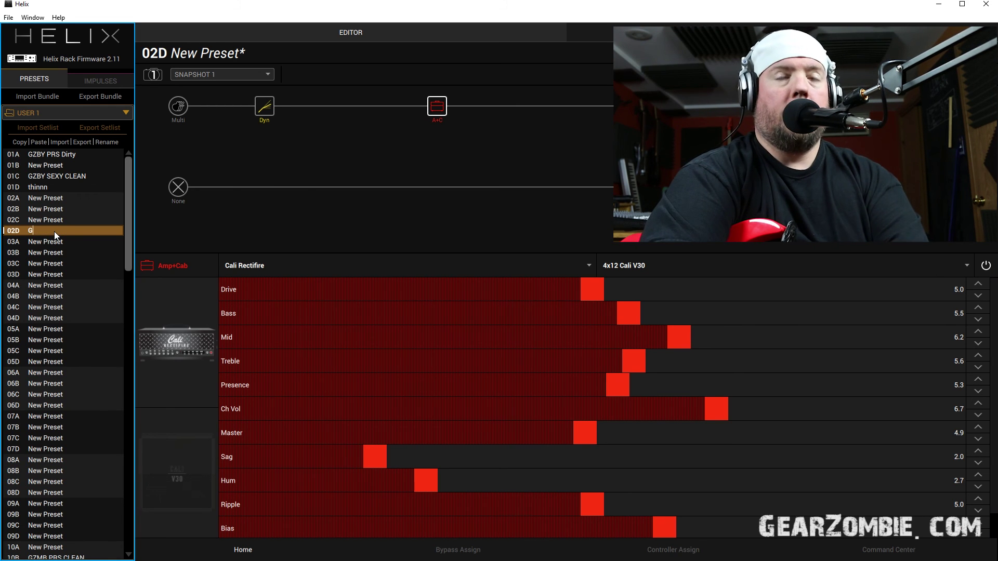
type("GZ Recto")
key("Return")
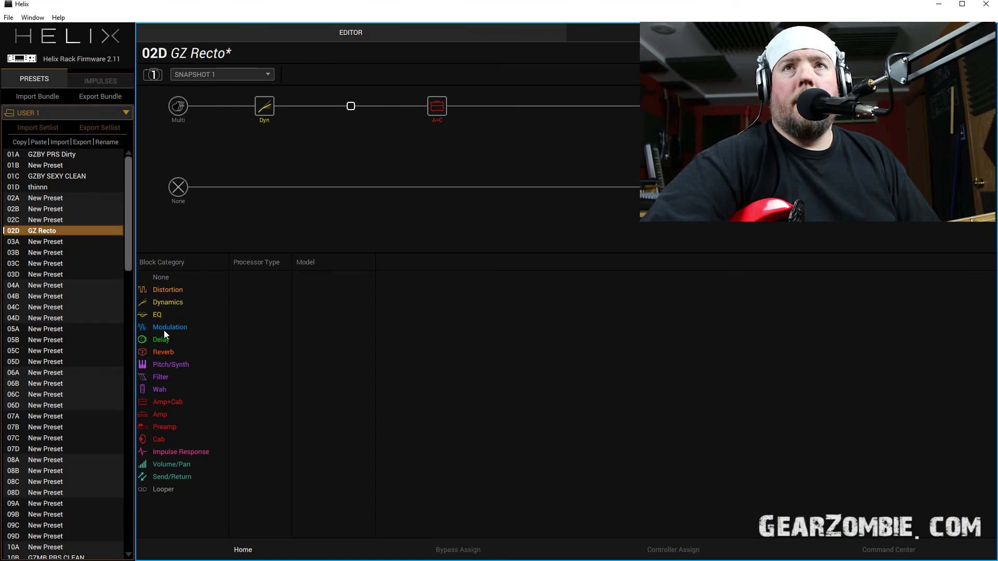
Add a mono Scream 808 distortion block in the empty slot between the Dynamics and Amp+Cab blocks.
left_click(164, 328)
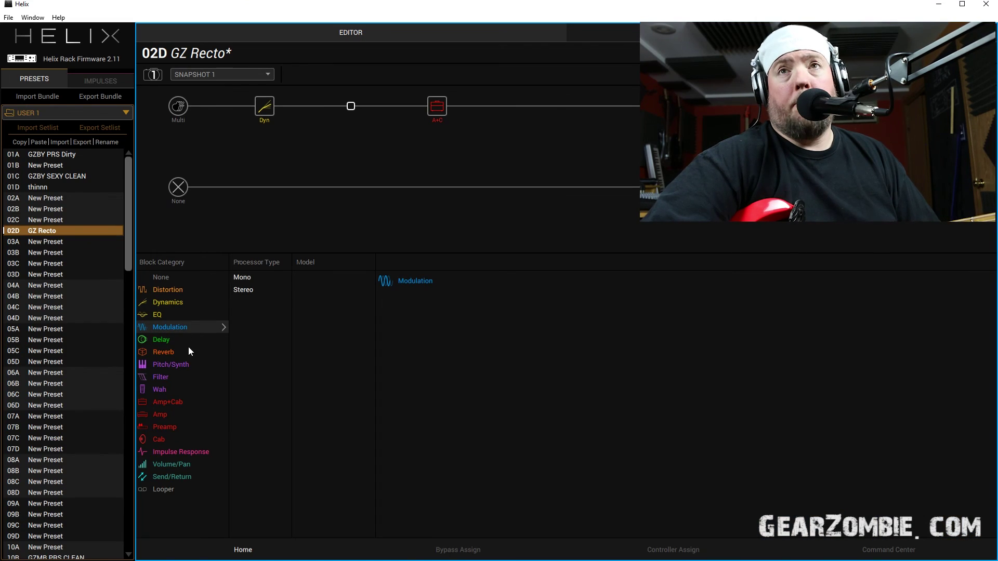
left_click(179, 302)
left_click(178, 292)
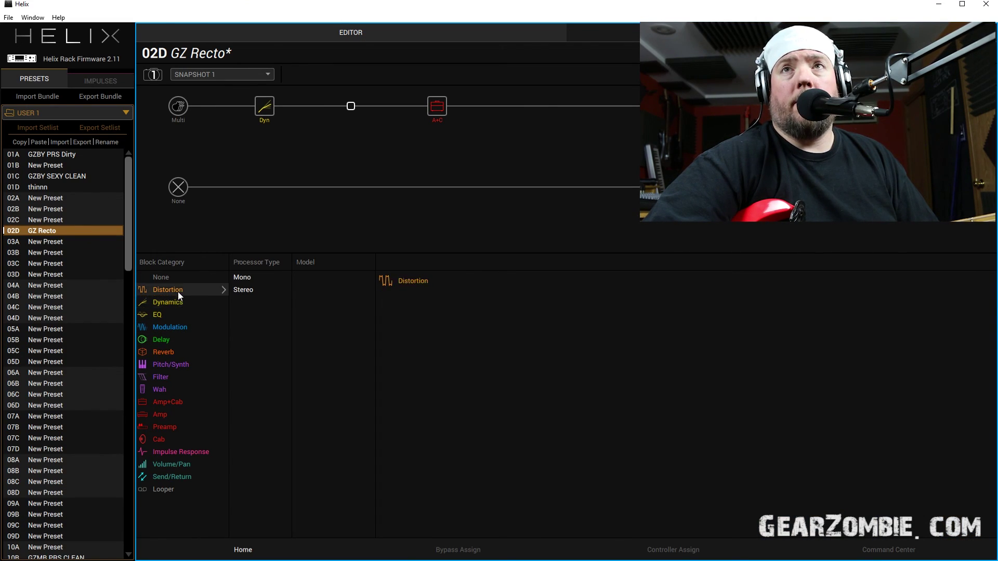
left_click(253, 277)
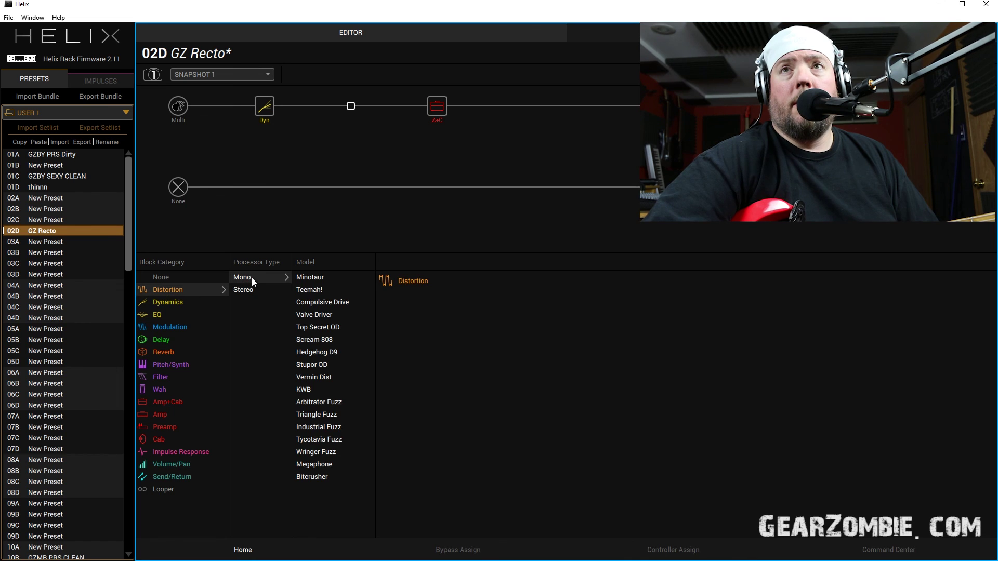
left_click(329, 342)
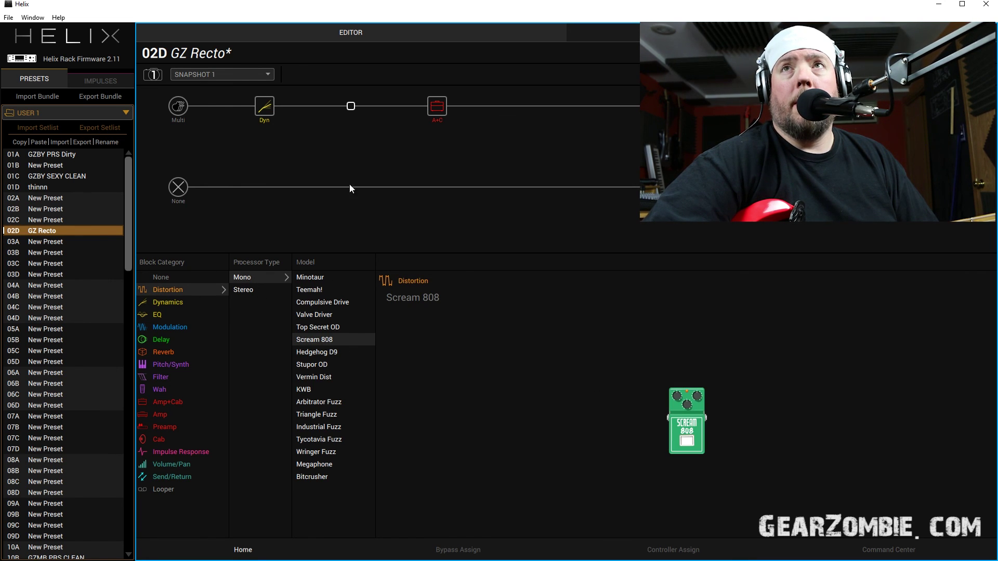
double_click(316, 340)
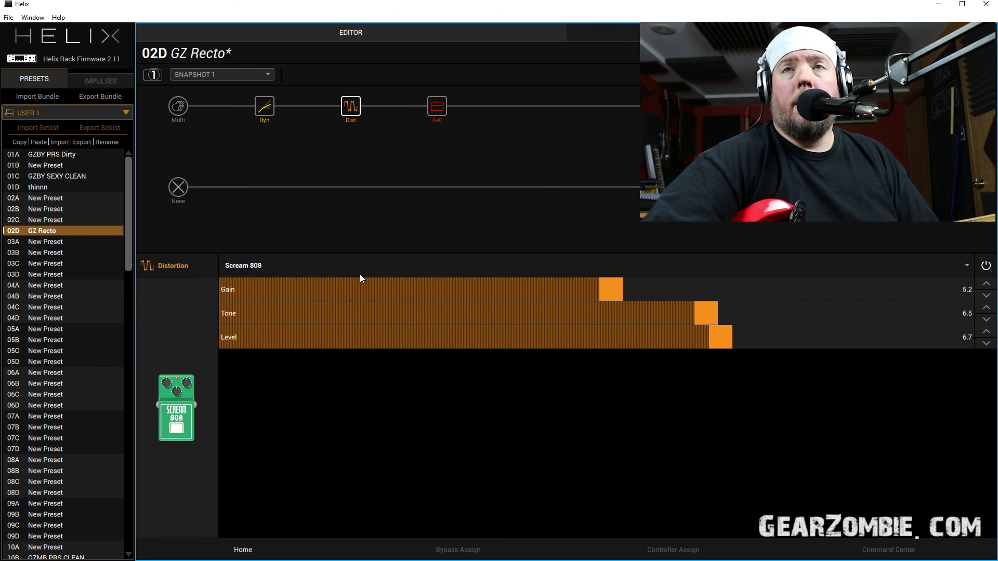
Set the Scream 808's Gain to 0.0 and its Tone to 2.7.
left_click(227, 294)
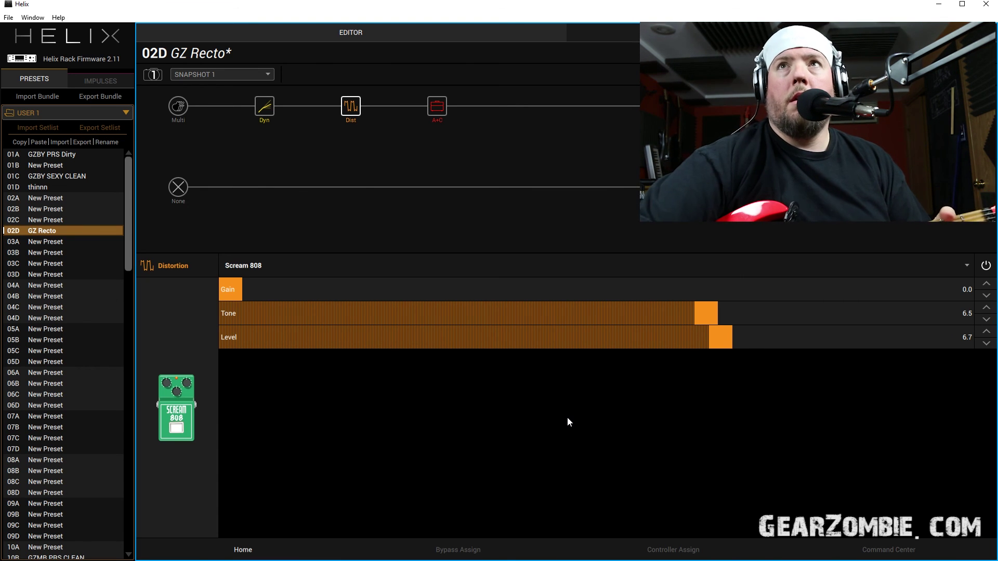
left_click(435, 114)
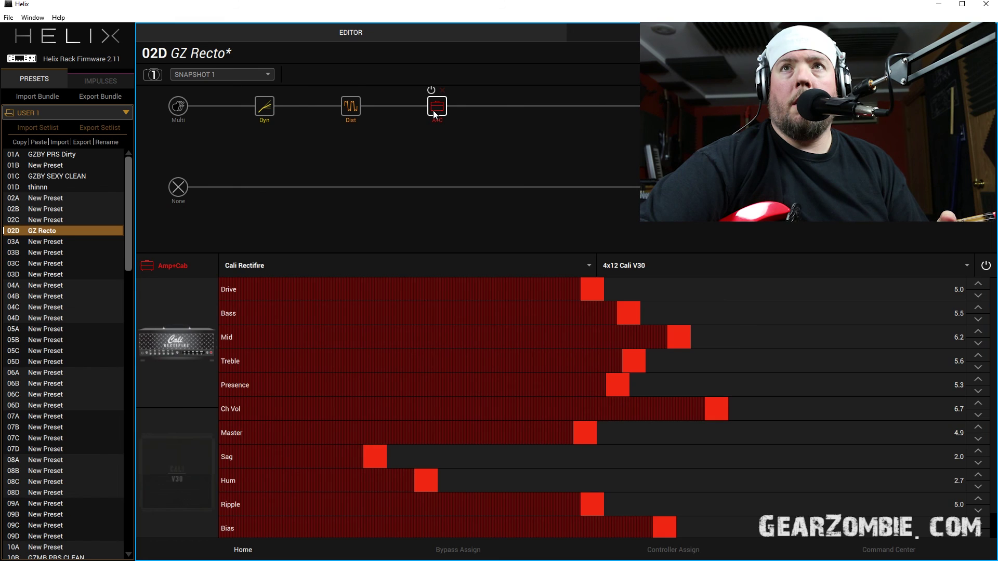
left_click(351, 107)
left_click(426, 313)
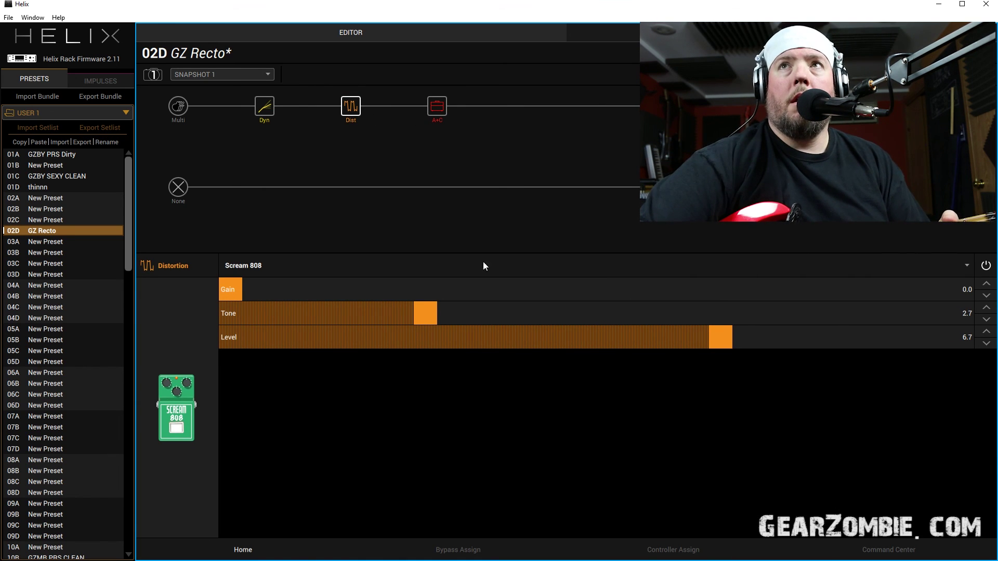
Set the Cali Rectifire's Bass to 7.3, Mid to 5.5, and Presence and Master to 3.9, and save the preset.
left_click(438, 107)
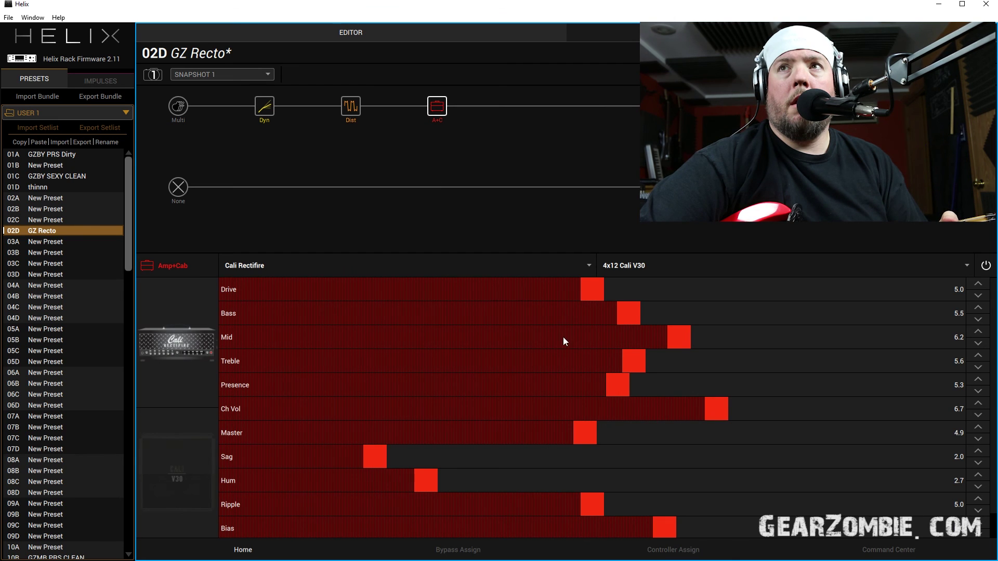
left_click(582, 337)
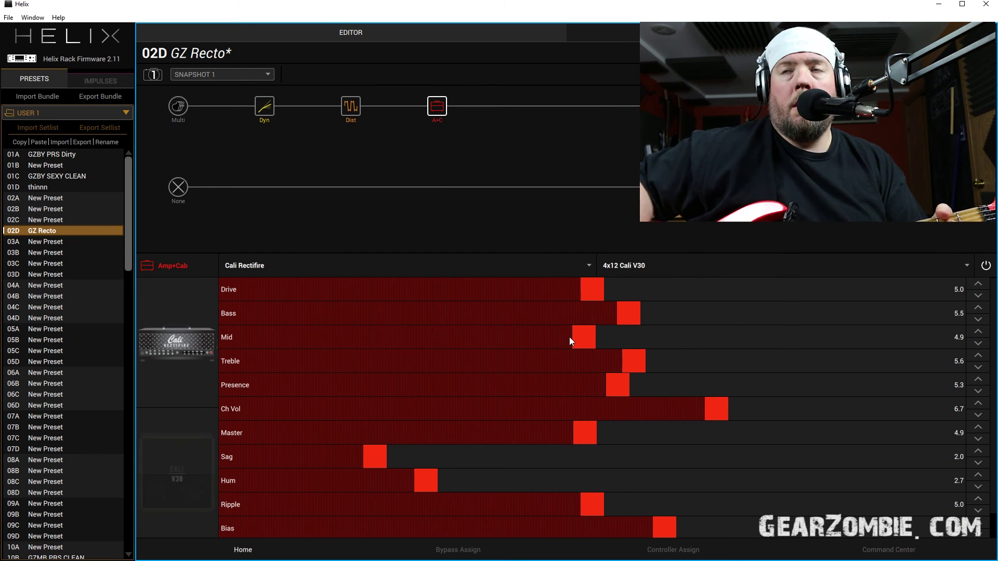
left_click(761, 313)
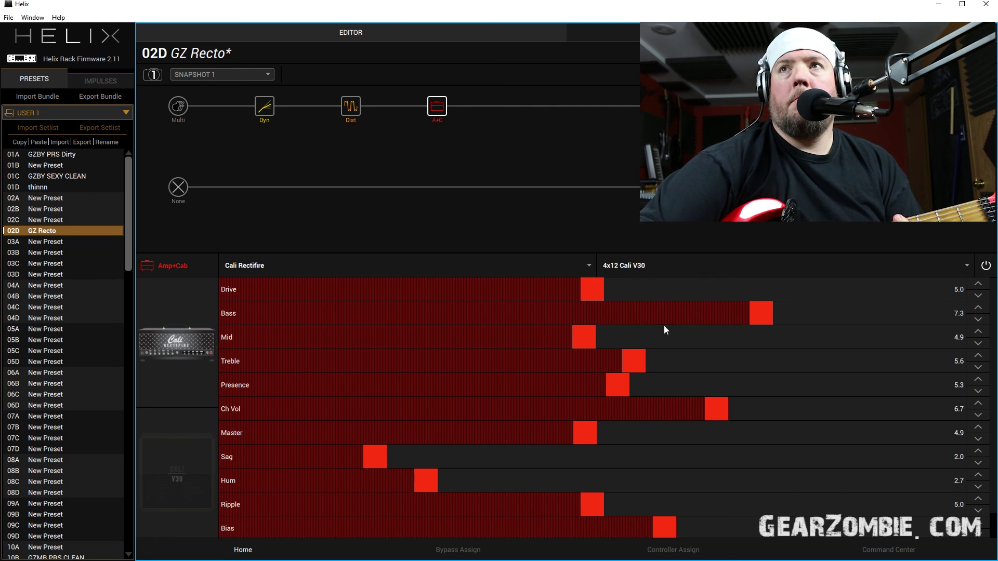
left_click(627, 337)
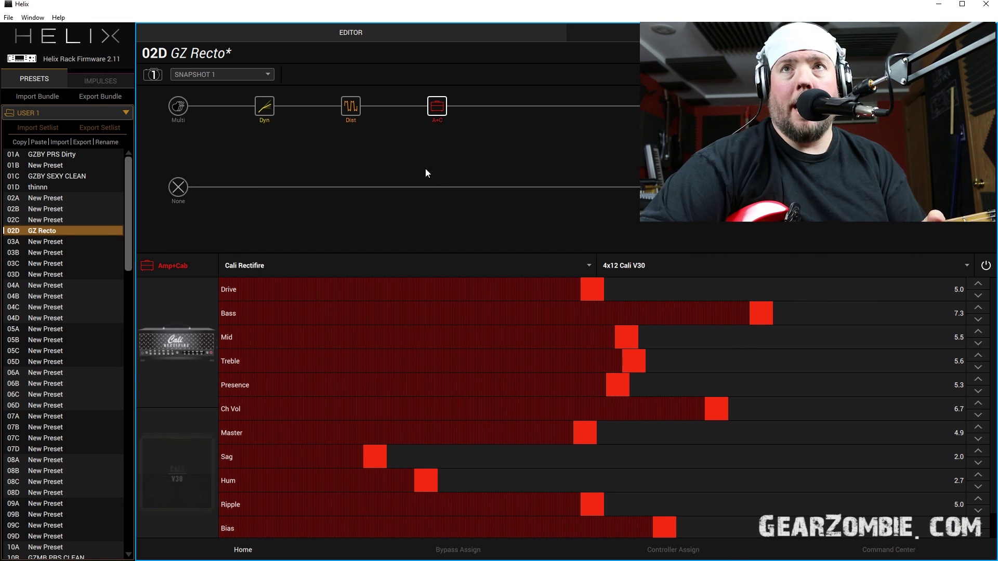
left_click(513, 381)
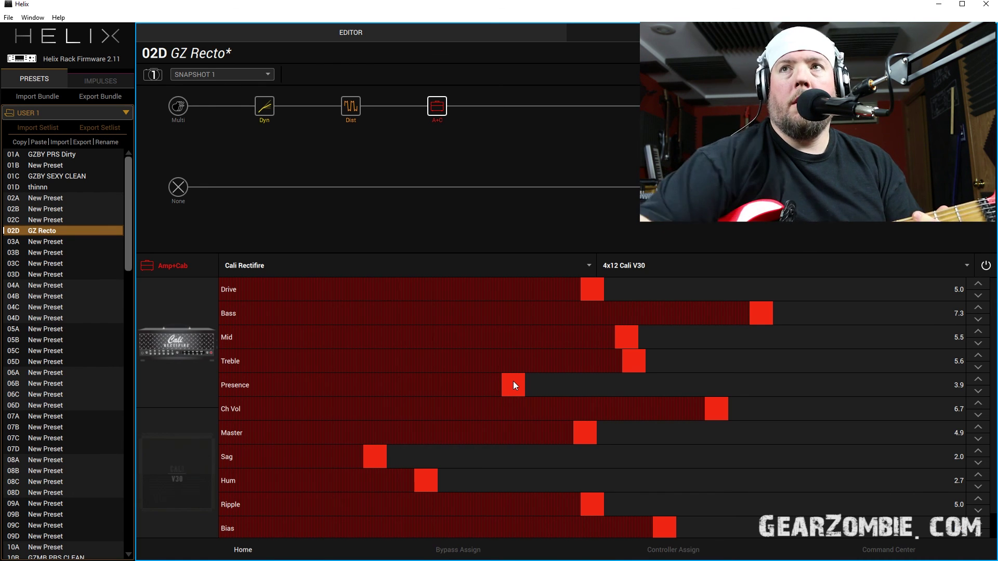
left_click(513, 434)
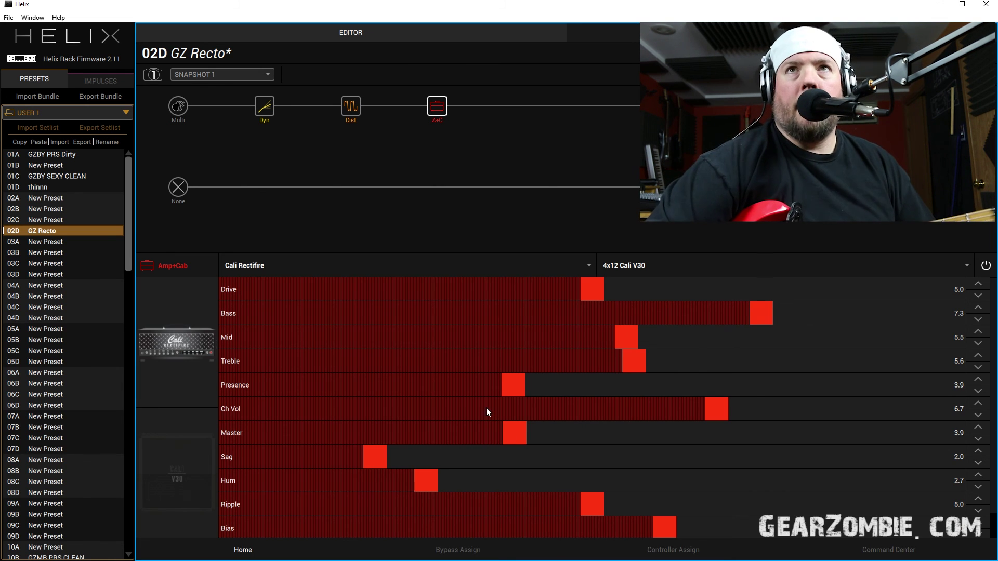
key("ctrl+s")
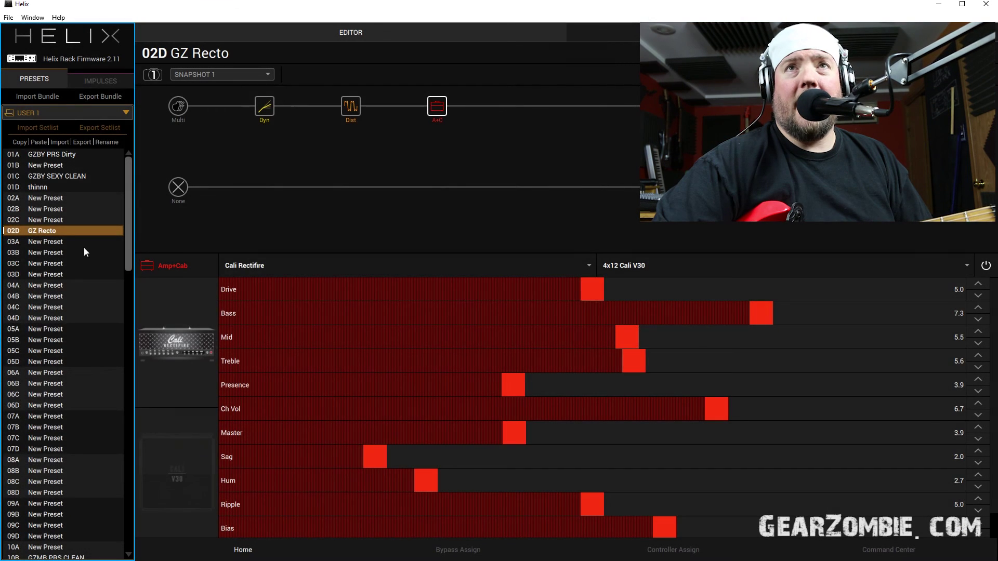
Name preset 03A GZ Recto Lead and reload the GZ Recto preset in 02D.
left_click(46, 242)
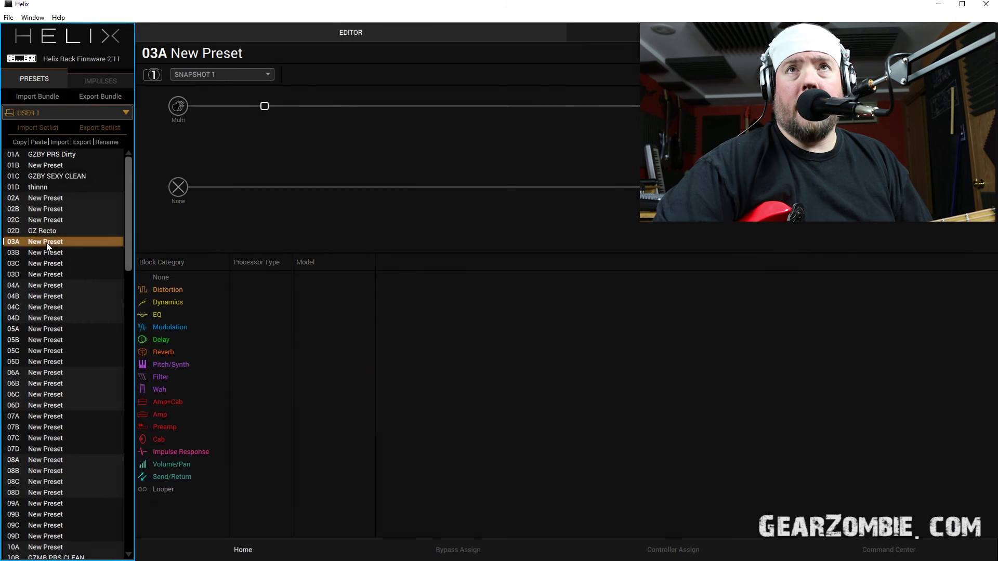
left_click(50, 231)
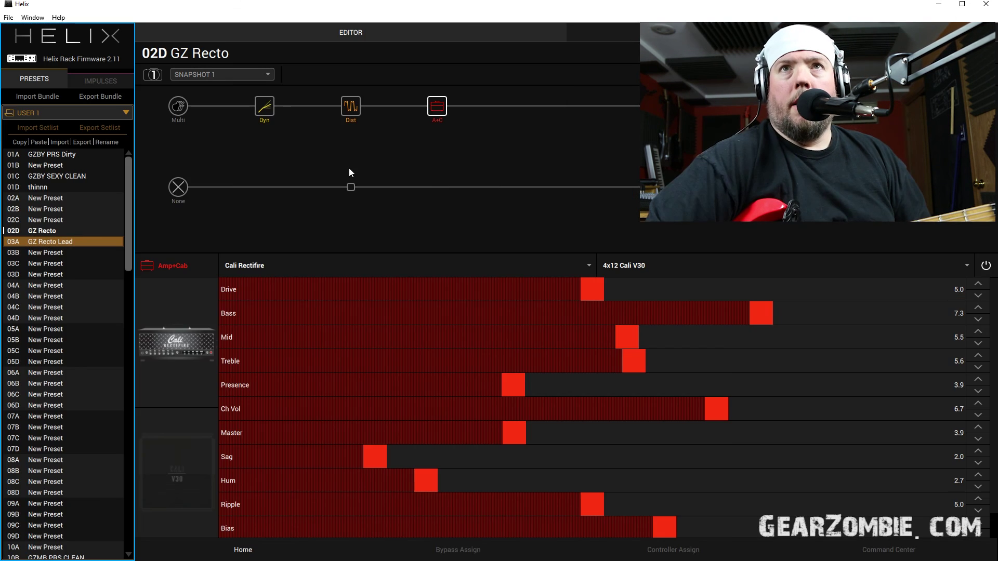
Add a mono Simple Delay block in the slot after the Amp+Cab block.
left_click(523, 106)
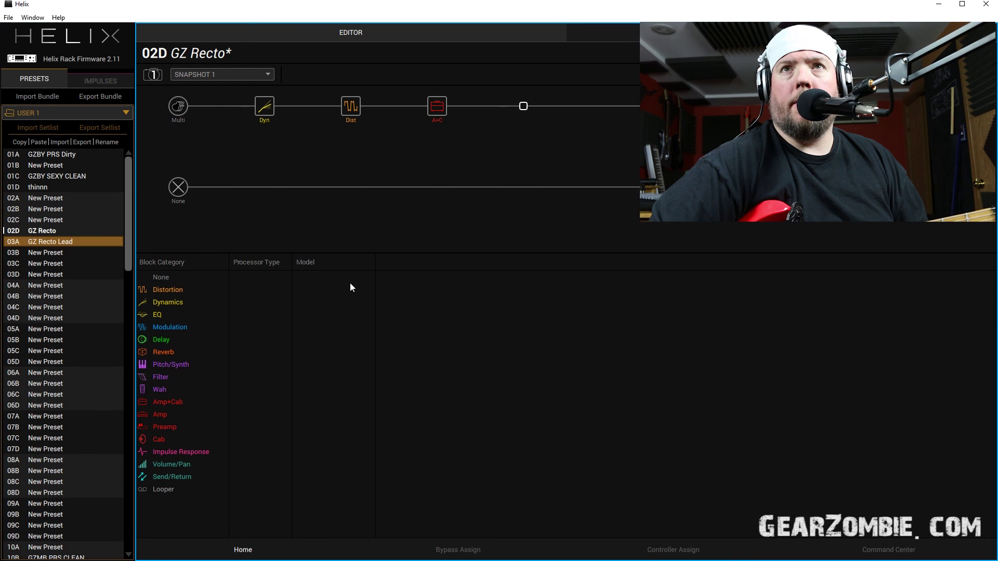
left_click(166, 344)
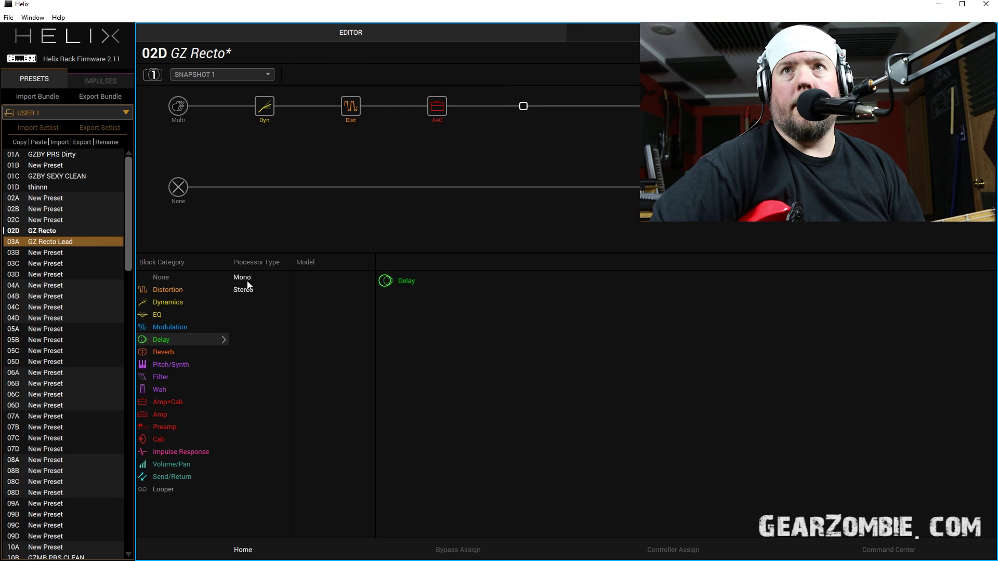
mouse_move(244, 277)
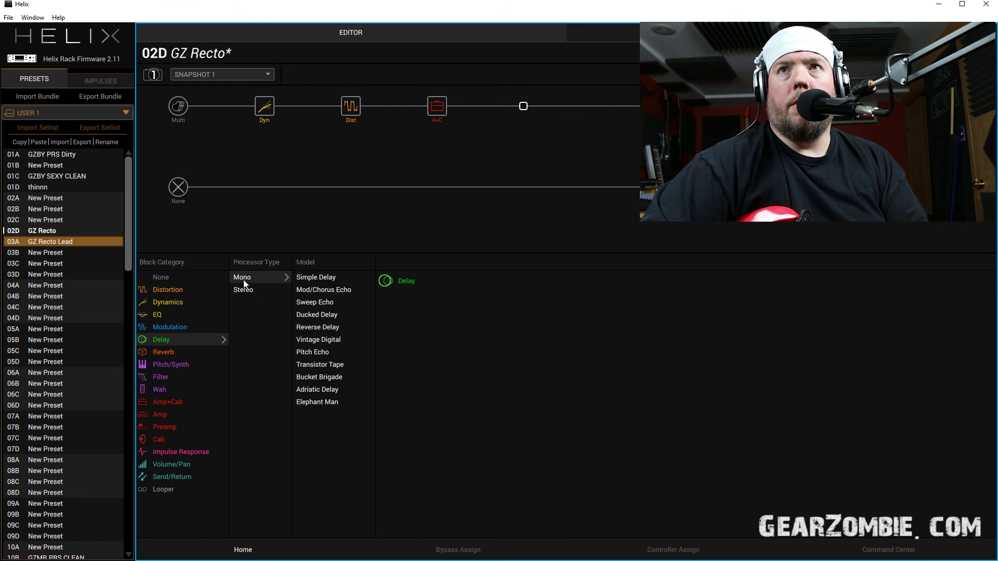
left_click(321, 278)
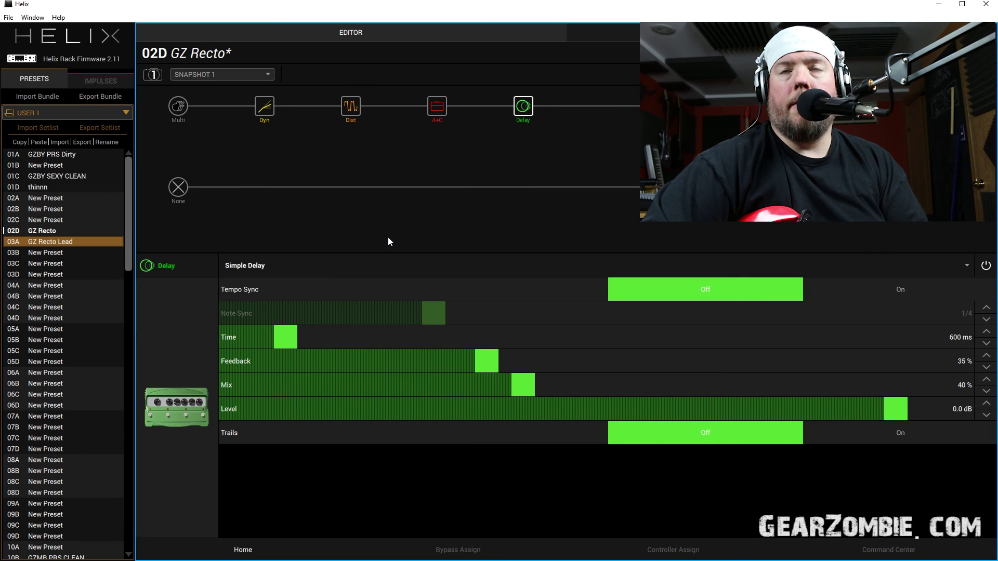
Set the Simple Delay's Time to 588 ms and lower its Mix to 11 %.
left_click(310, 336)
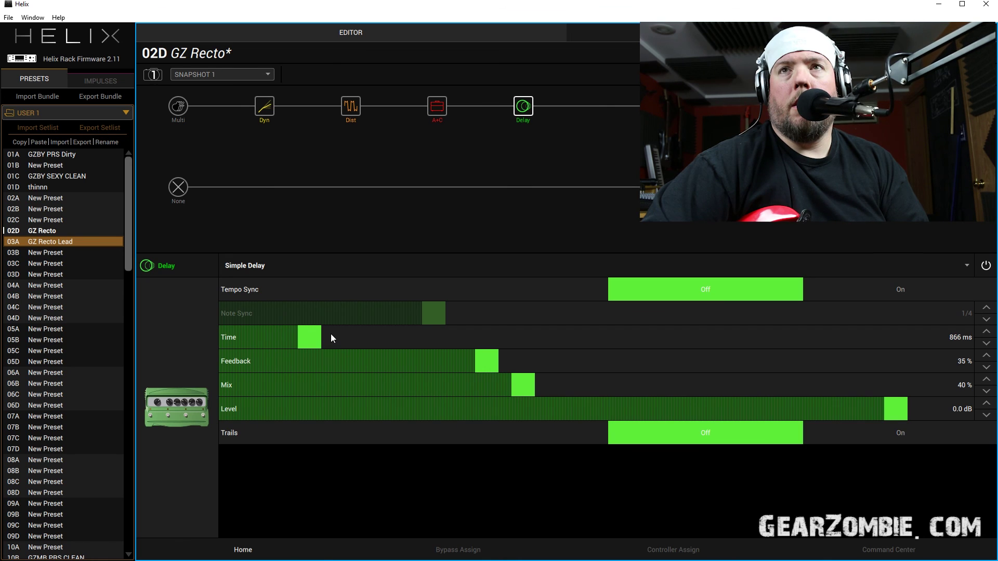
left_click(286, 339)
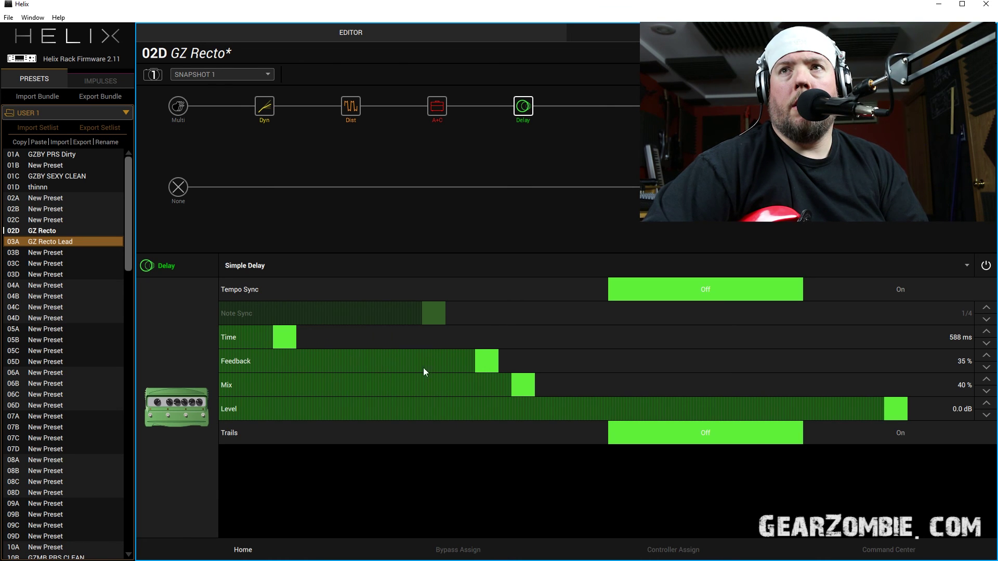
left_click(376, 384)
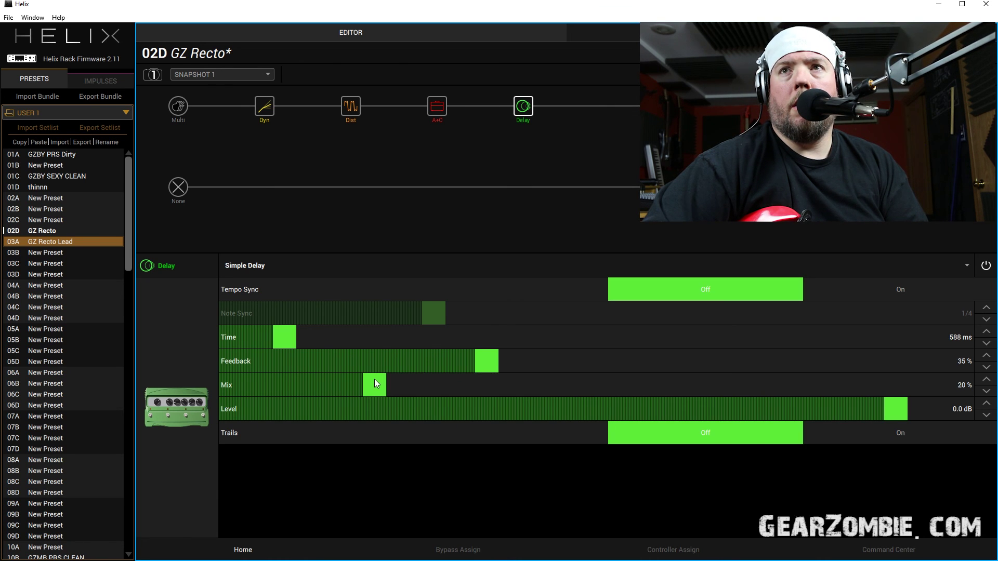
left_click(342, 385)
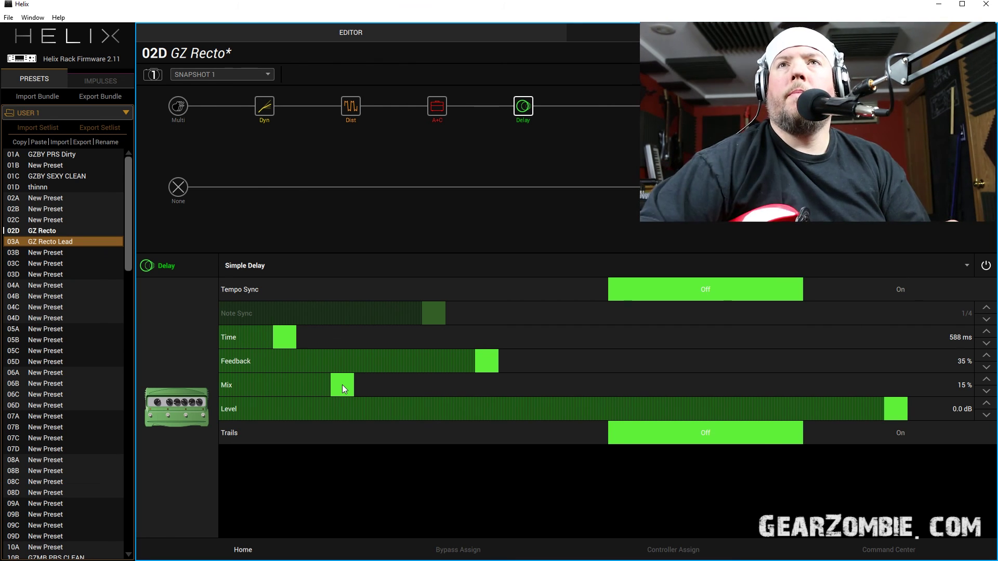
left_click(311, 388)
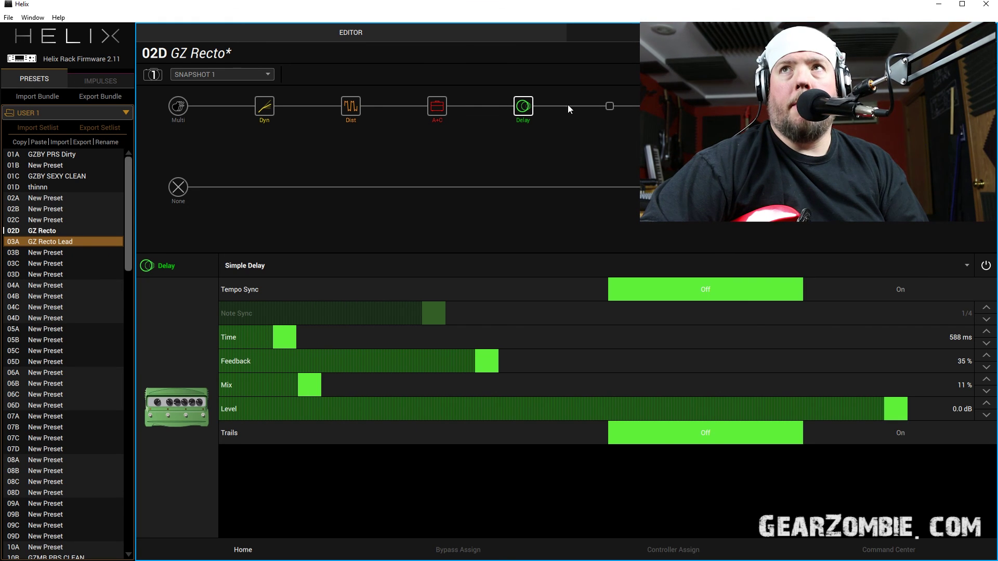
Add a stereo Room reverb block after the delay and set its Mix to 27 %.
left_click(610, 107)
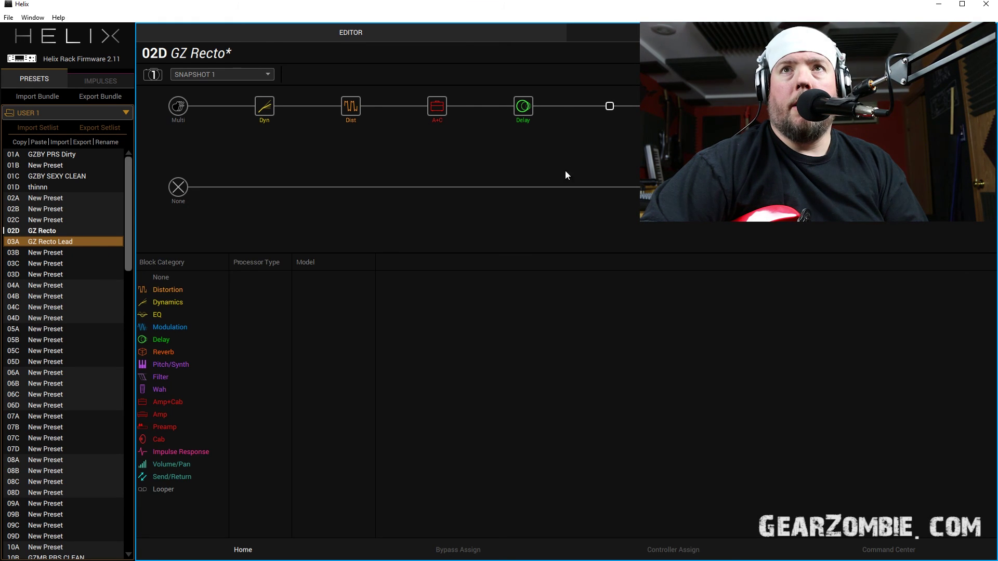
left_click(163, 352)
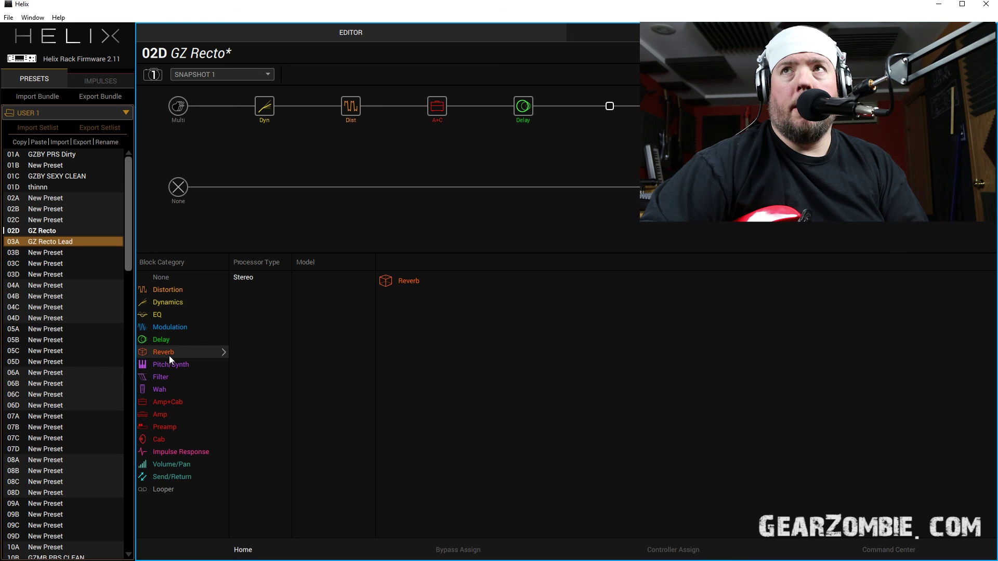
left_click(255, 277)
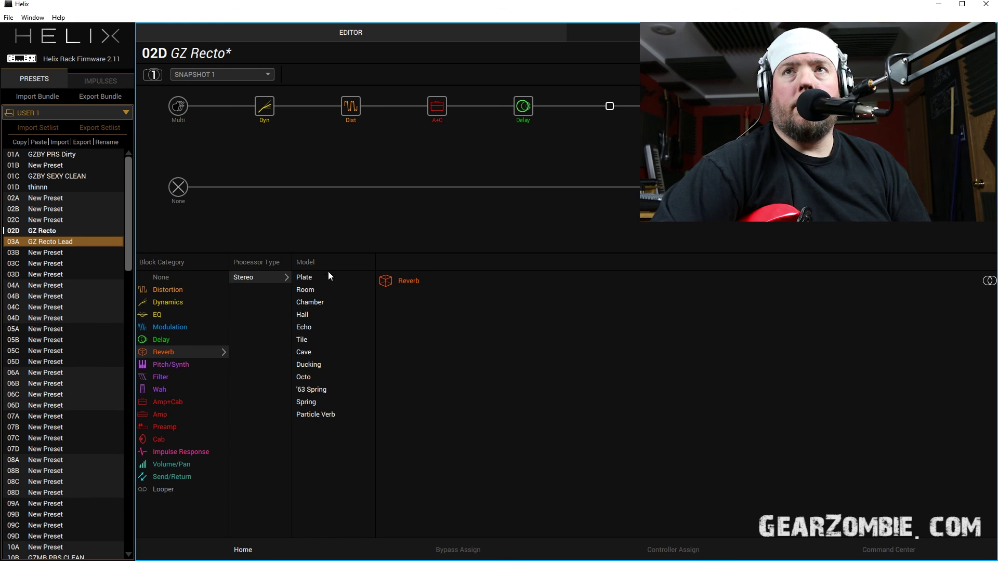
left_click(305, 289)
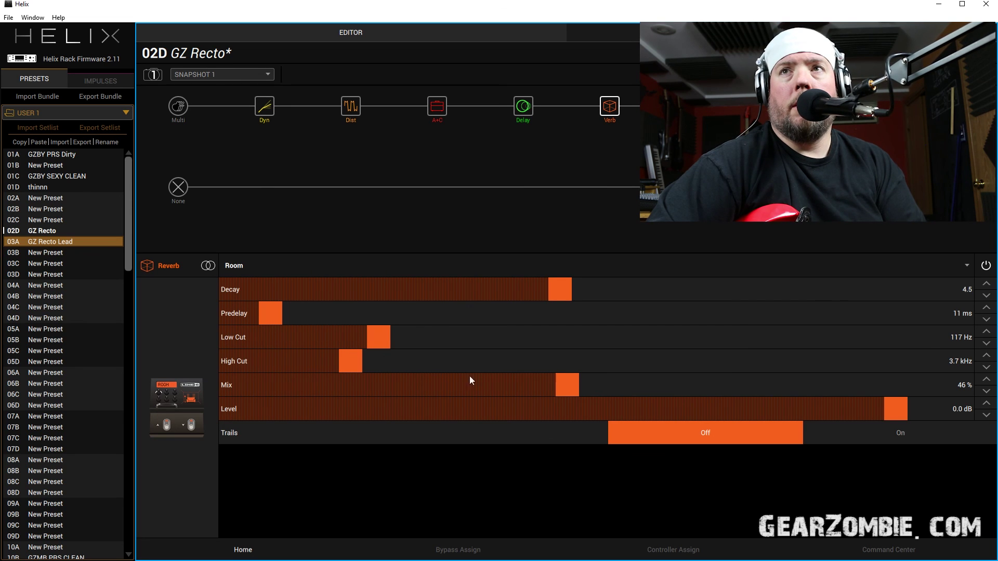
left_click(429, 388)
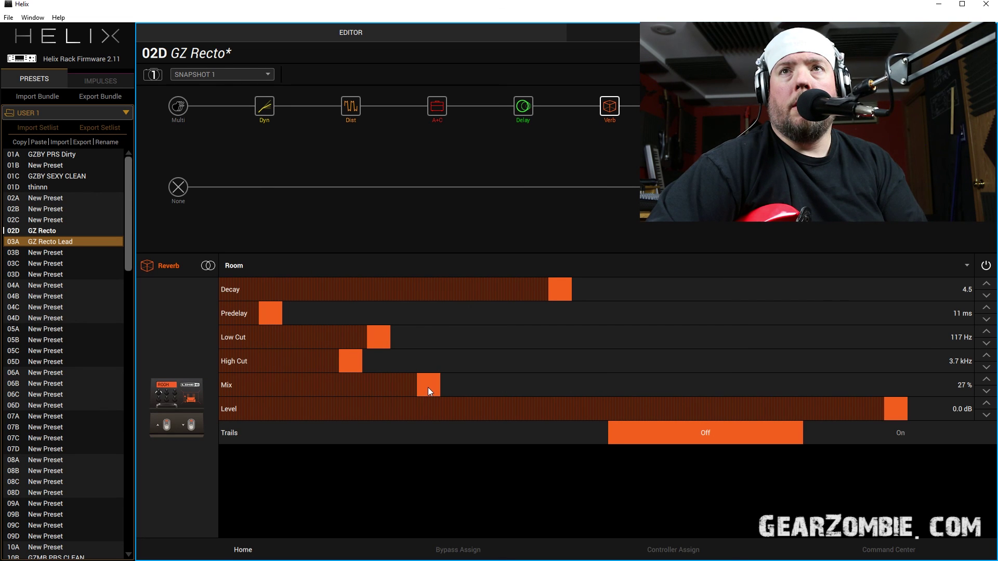
Set the Room reverb's Decay to 7.4 and Mix to 13 %, with Trails on.
left_click(379, 385)
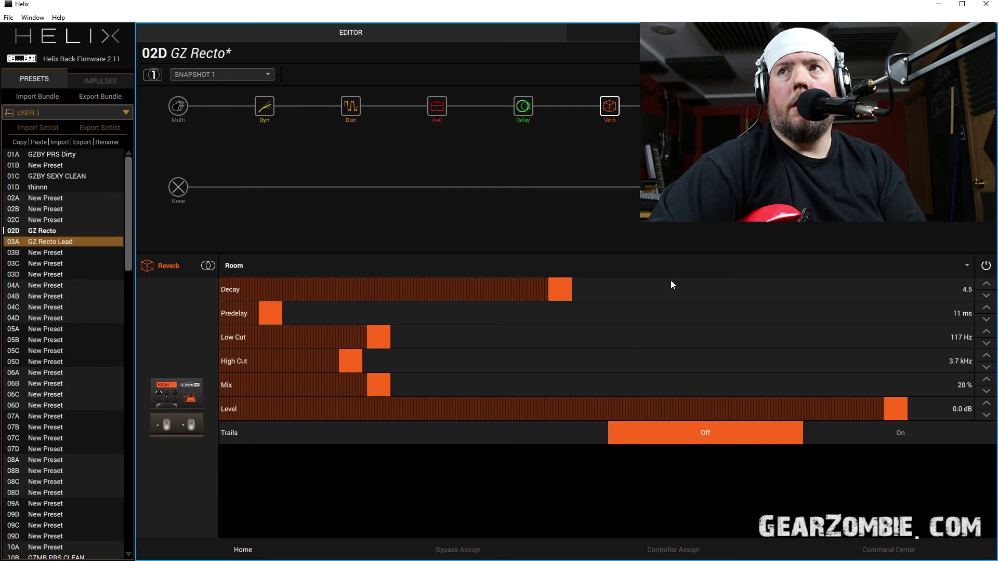
left_click(708, 286)
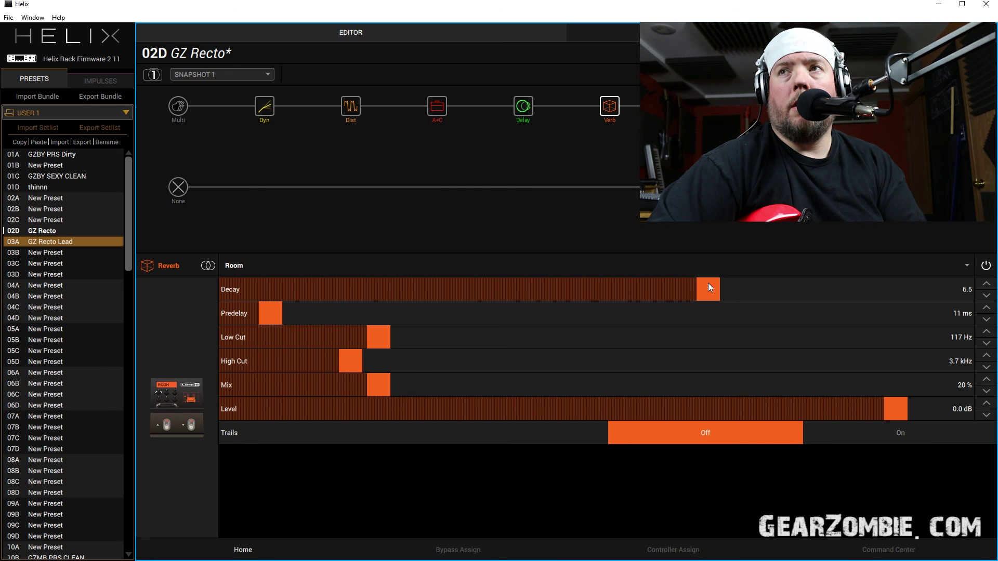
left_click(769, 287)
left_click(860, 430)
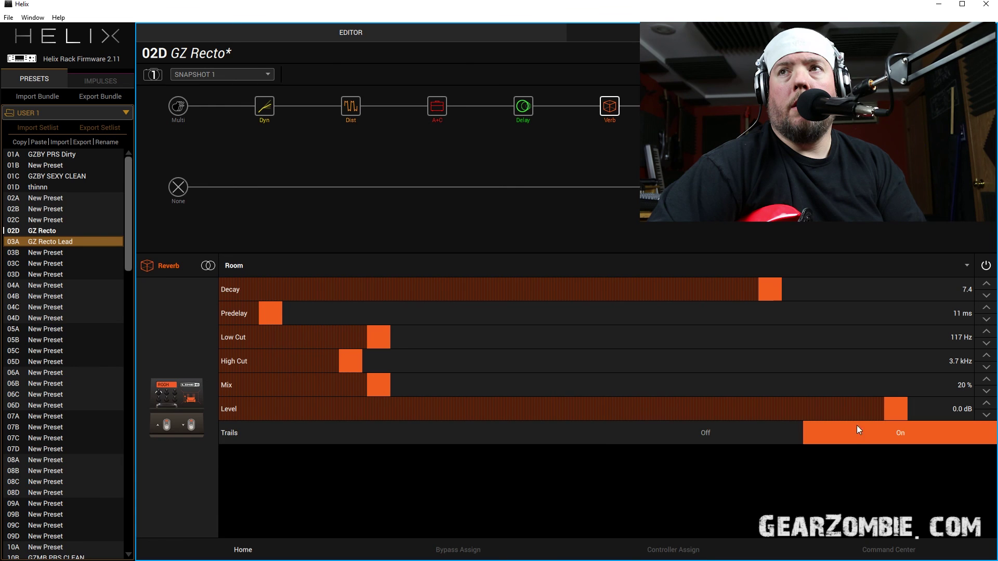
left_click(328, 388)
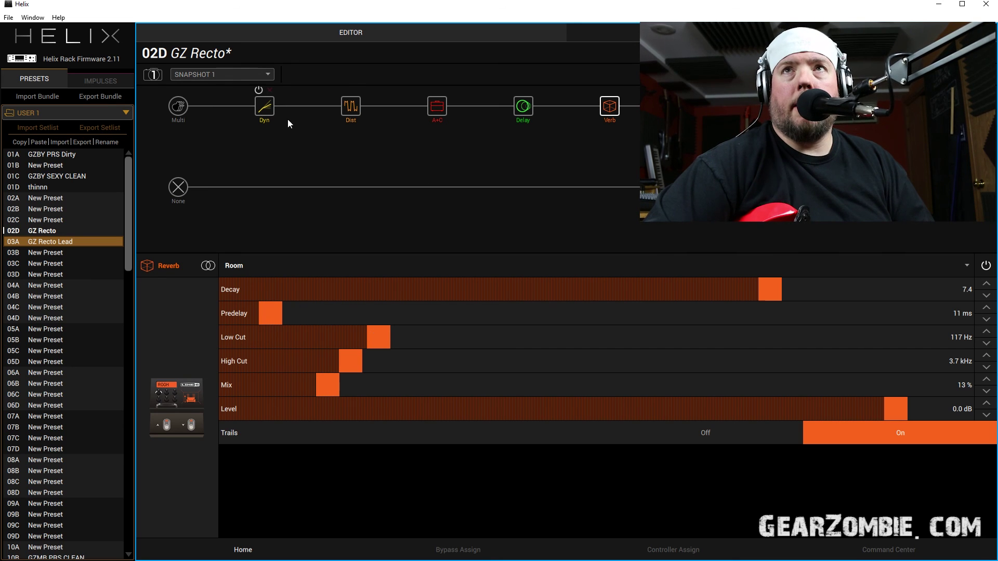
Lower the Hard Gate block's Open Threshold to -75.2 dB and its Close Threshold to -73.9 dB.
left_click(265, 107)
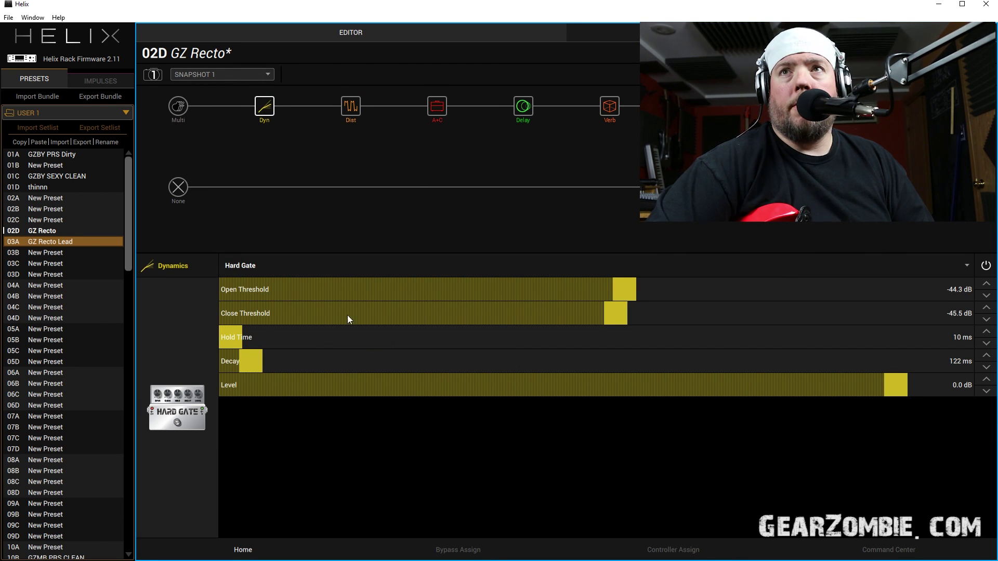
left_click(438, 314)
left_click(433, 282)
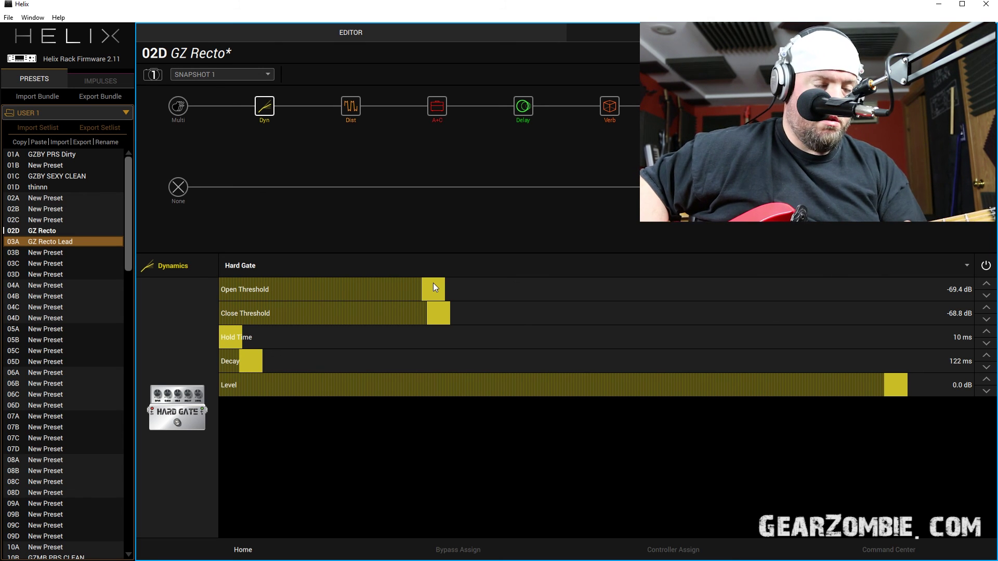
left_click(389, 288)
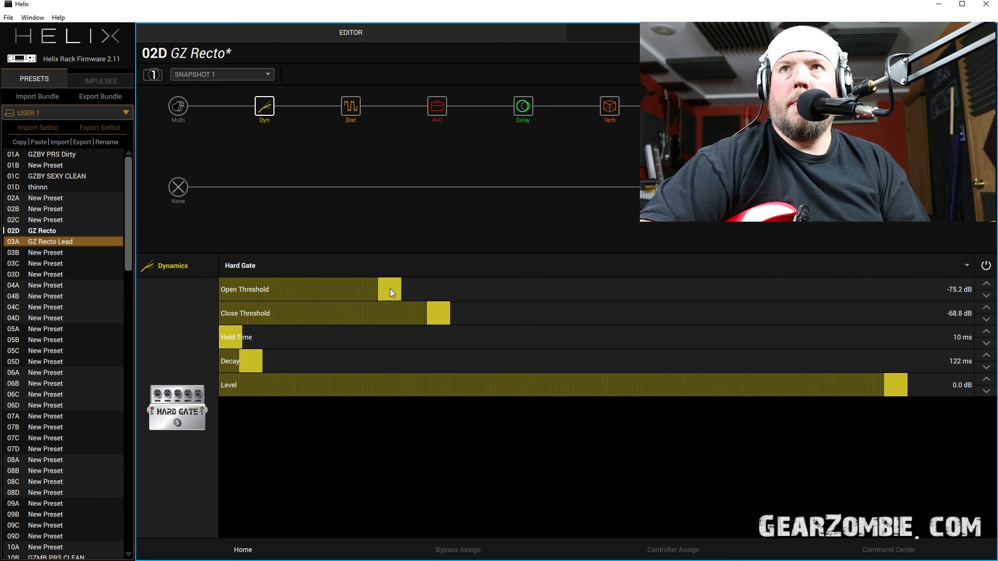
left_click(398, 320)
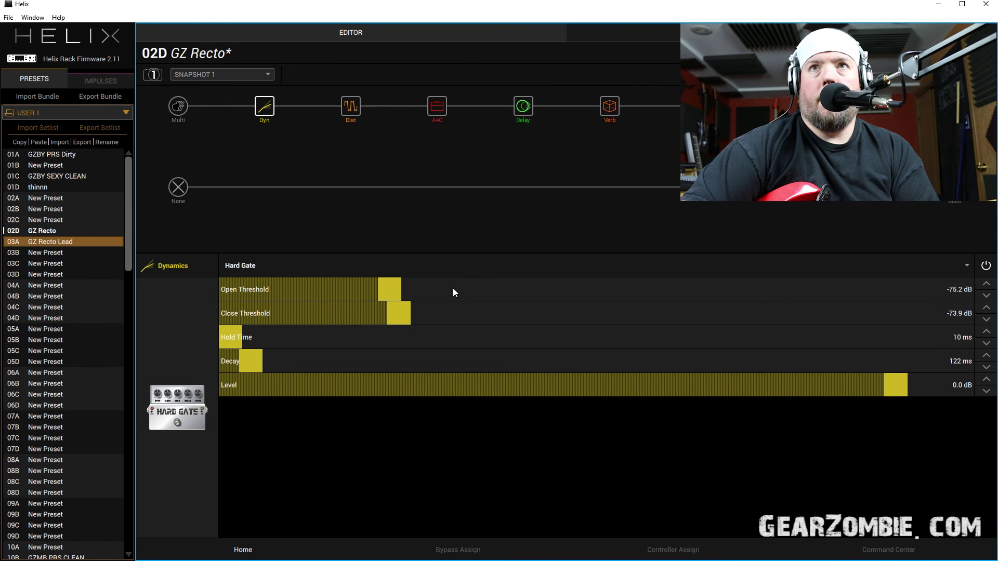
Set the Hard Gate's Open Threshold to -66.9 dB, Close Threshold to -64.4 dB, Decay to 462 ms and Hold Time to 892 ms.
left_click(453, 288)
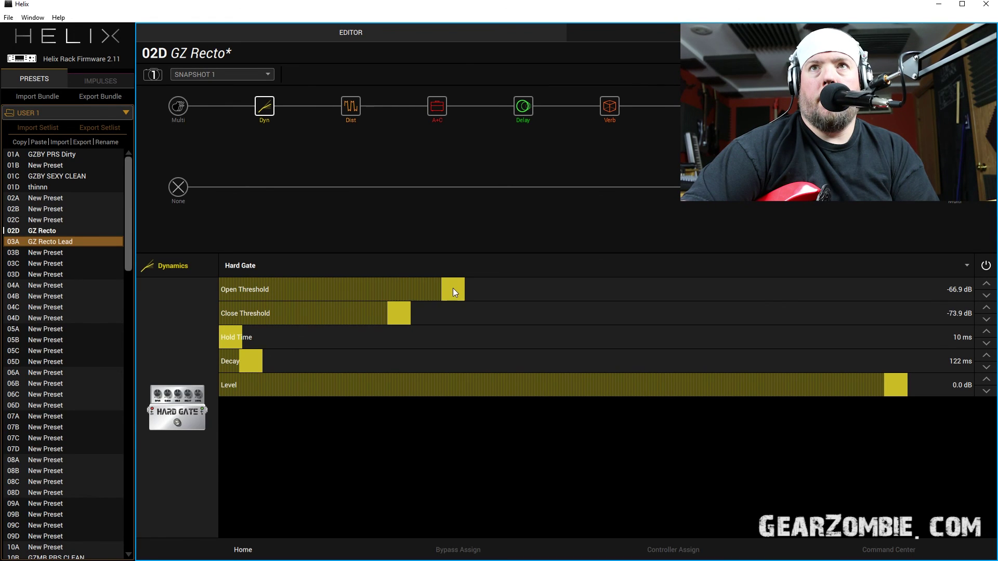
left_click(472, 314)
left_click(311, 358)
left_click(313, 338)
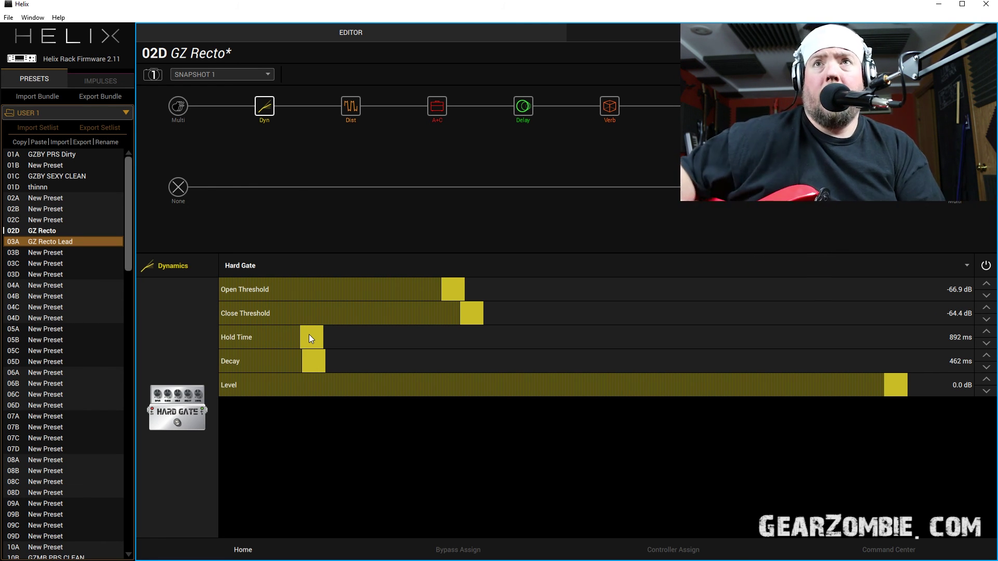
Set the Hard Gate's Open Threshold to -62.9 dB and Close Threshold to -66.5 dB, and save the GZ Recto preset.
left_click(549, 288)
left_click(532, 324)
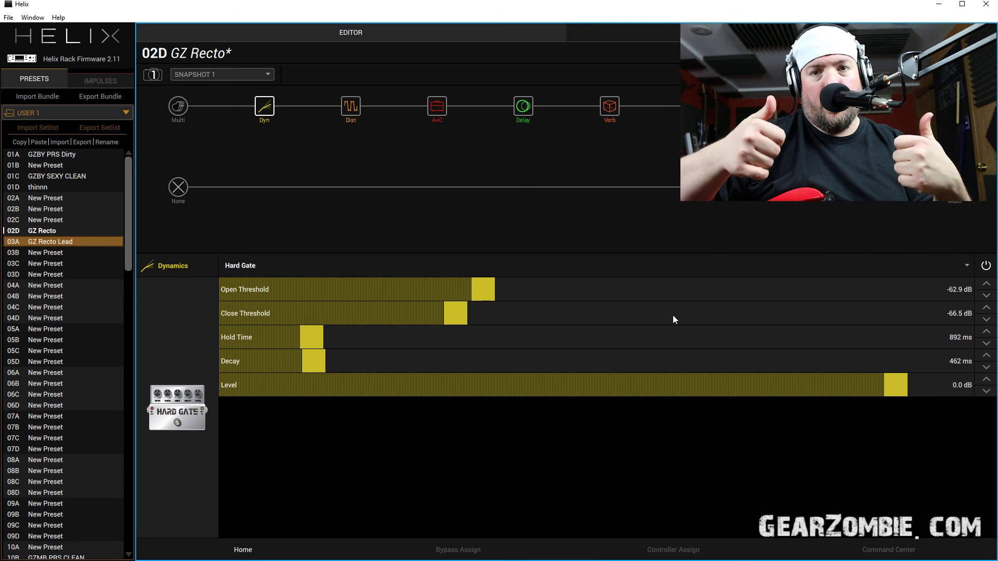
key("ctrl+s")
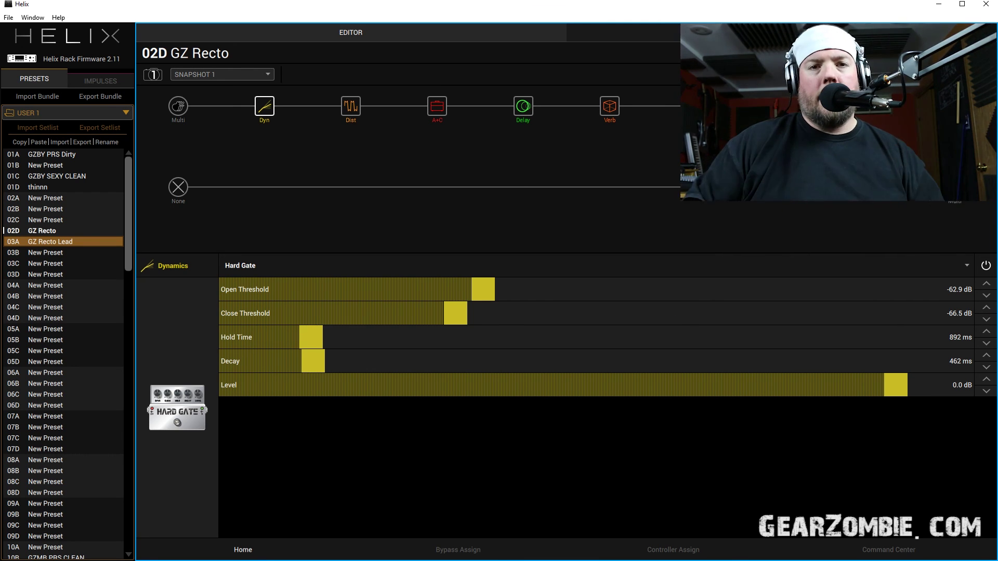